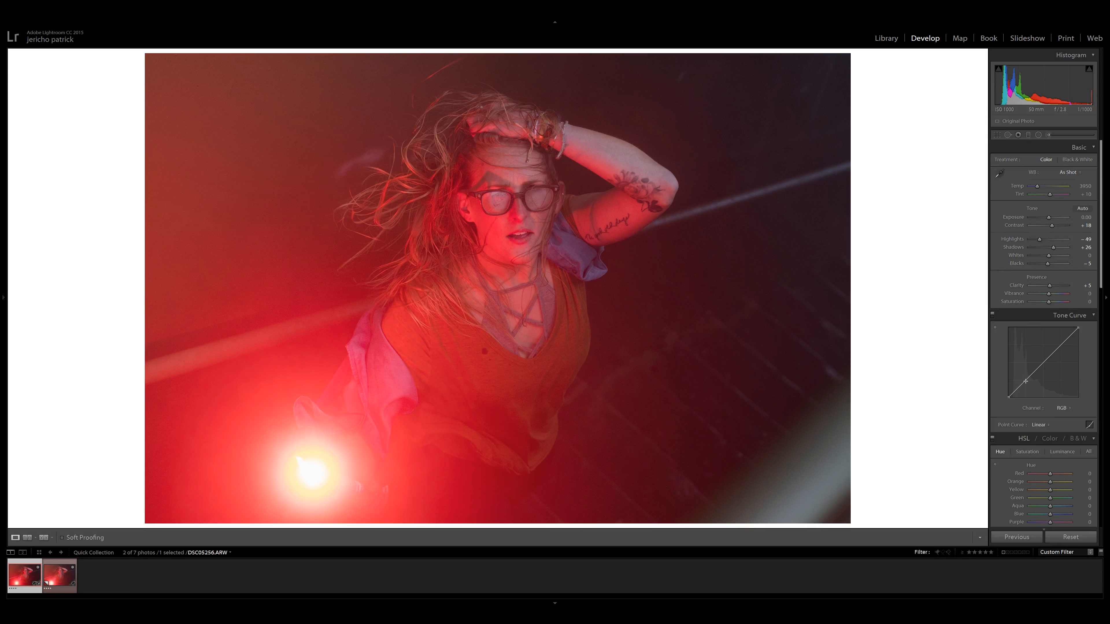
Shape the RGB point curve into an S by lowering the shadows and raising the highlights, and compare the photo with the tone curve off and on.
drag(1023, 384, 1026, 386)
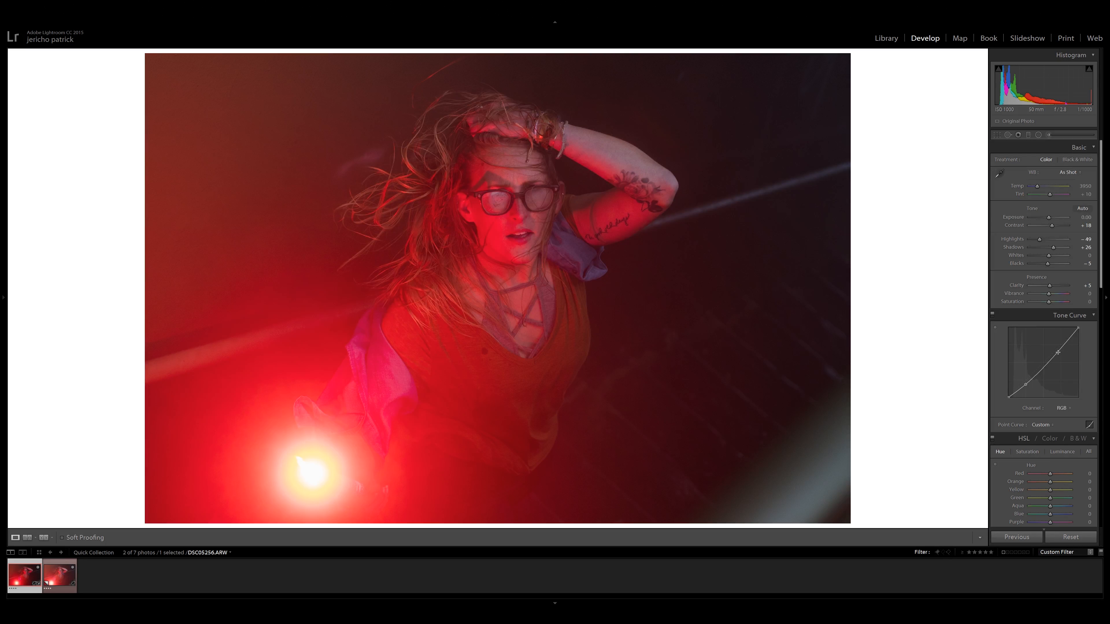
drag(1058, 352, 1057, 348)
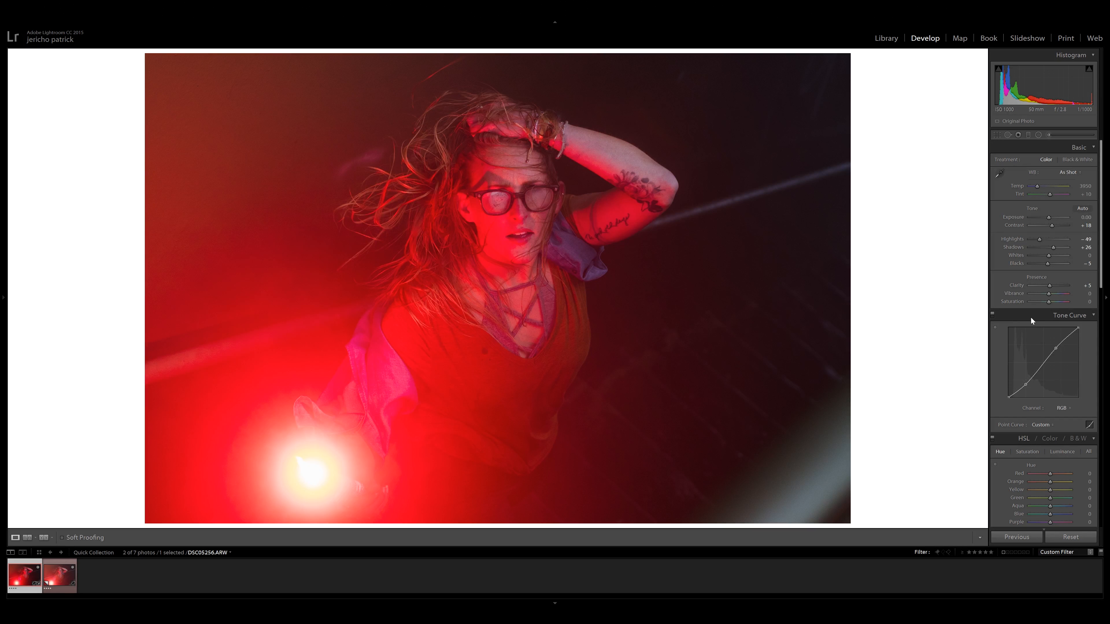
click(993, 314)
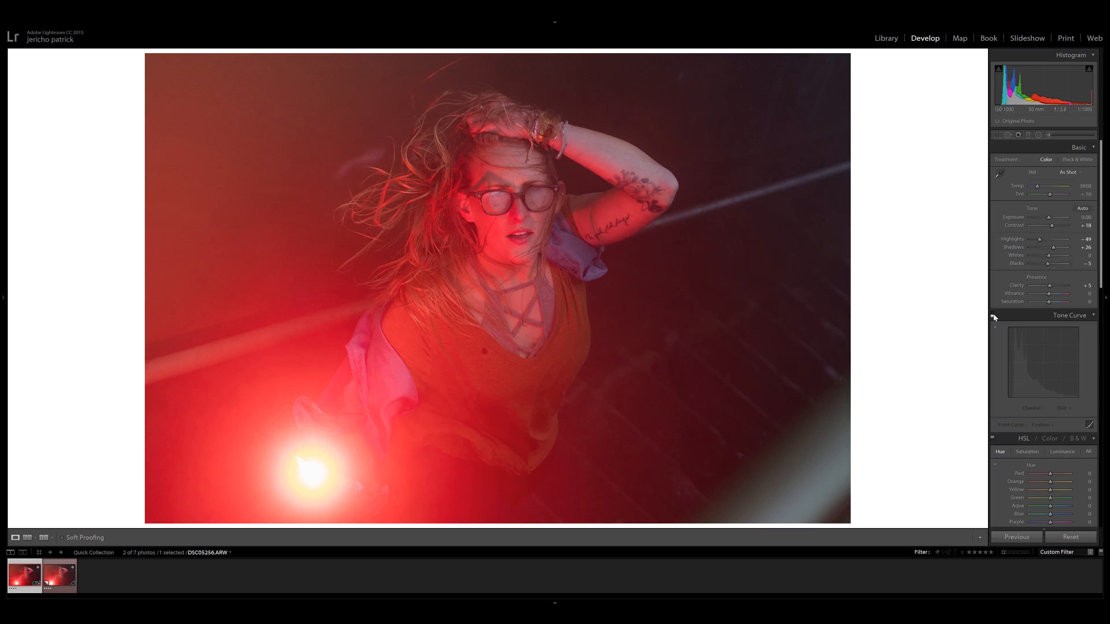
click(993, 314)
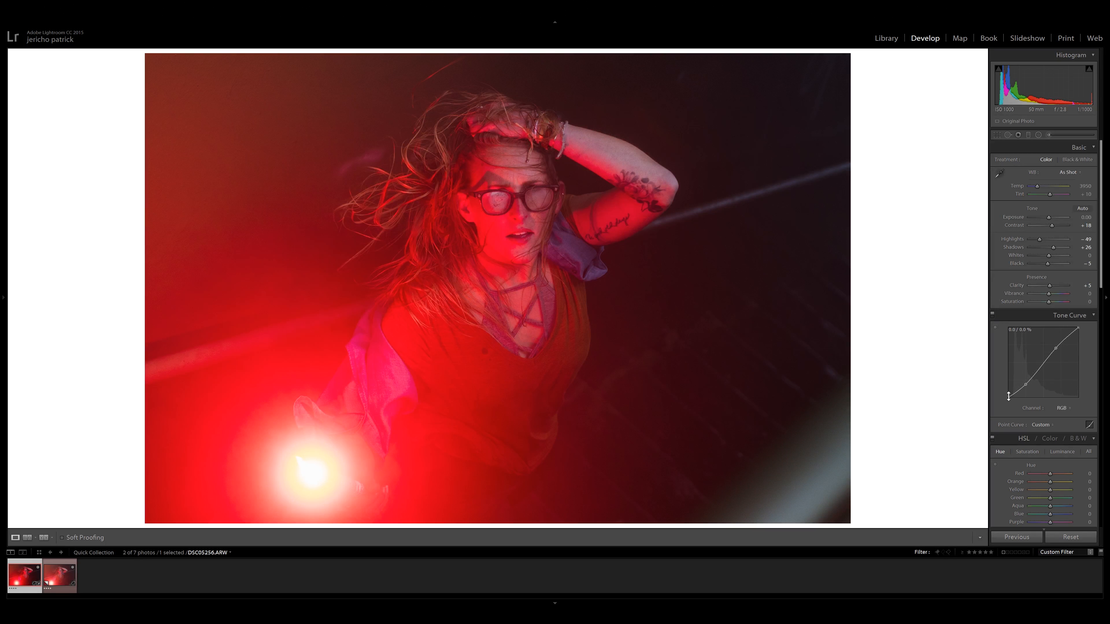
Lift the RGB curve's black point and lower its white point, and check the dark background up close with the curve off and on.
drag(1009, 397, 1001, 392)
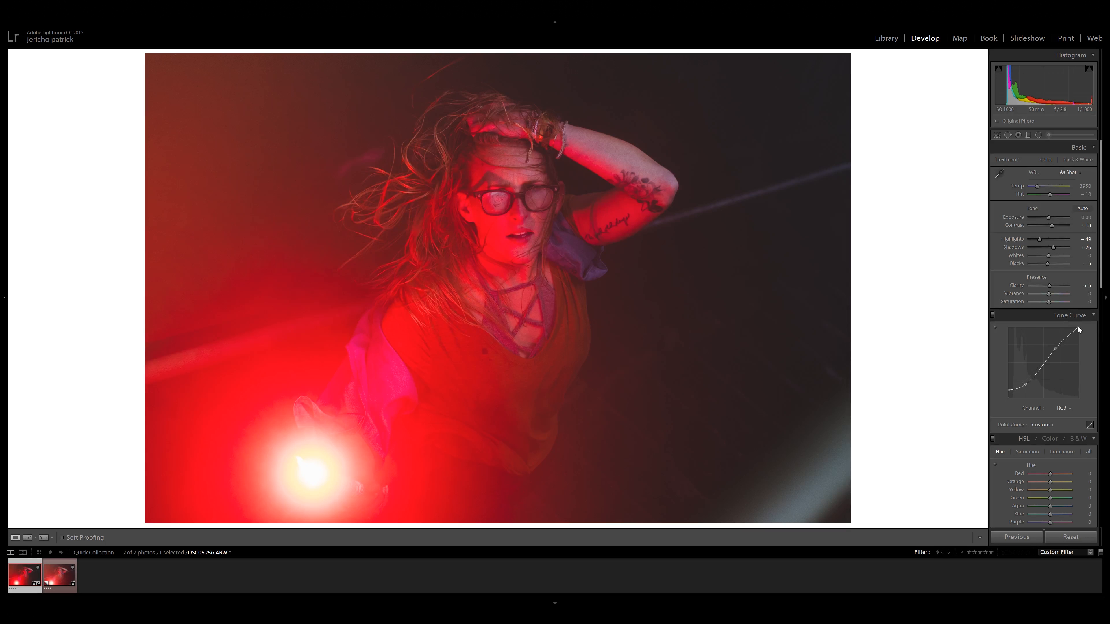
drag(1079, 329, 1073, 333)
drag(1078, 329, 1087, 331)
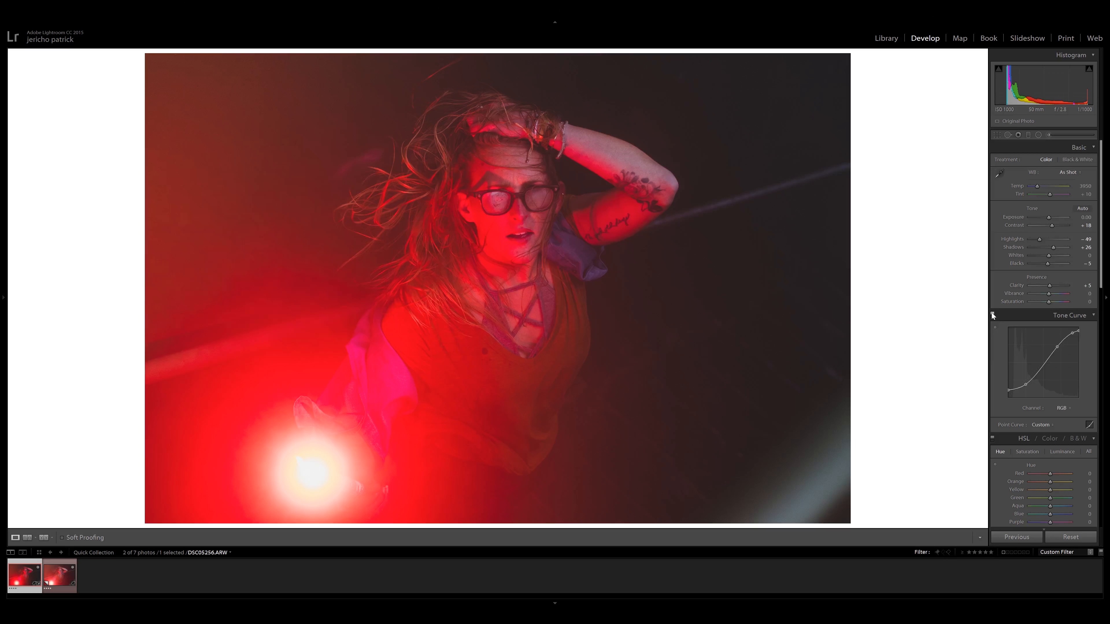
click(648, 336)
drag(649, 336, 384, 252)
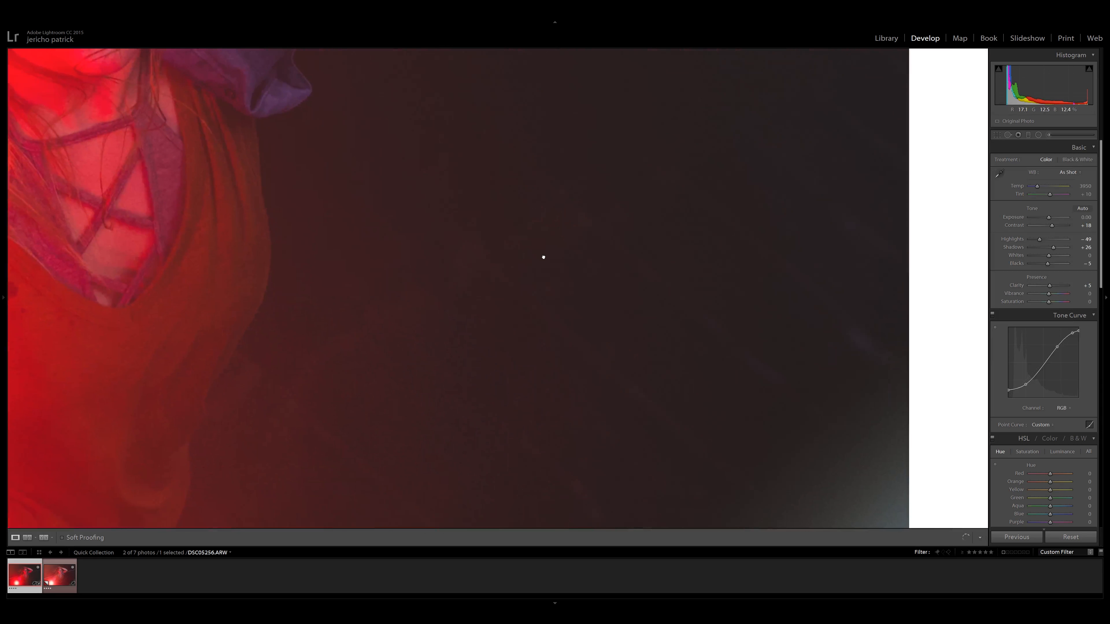
click(992, 315)
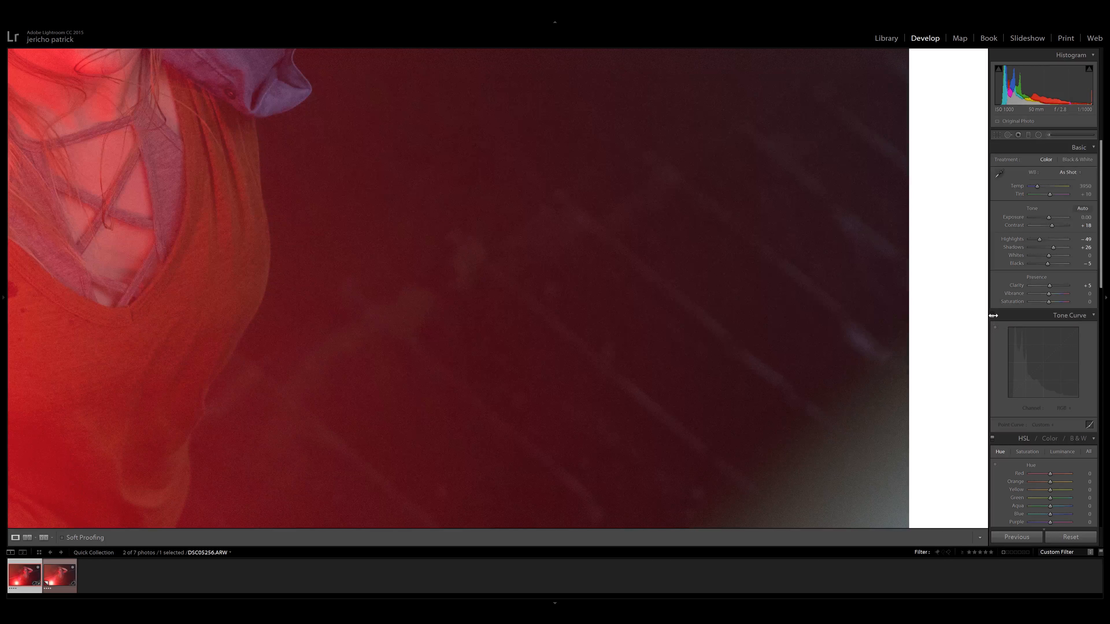
click(992, 315)
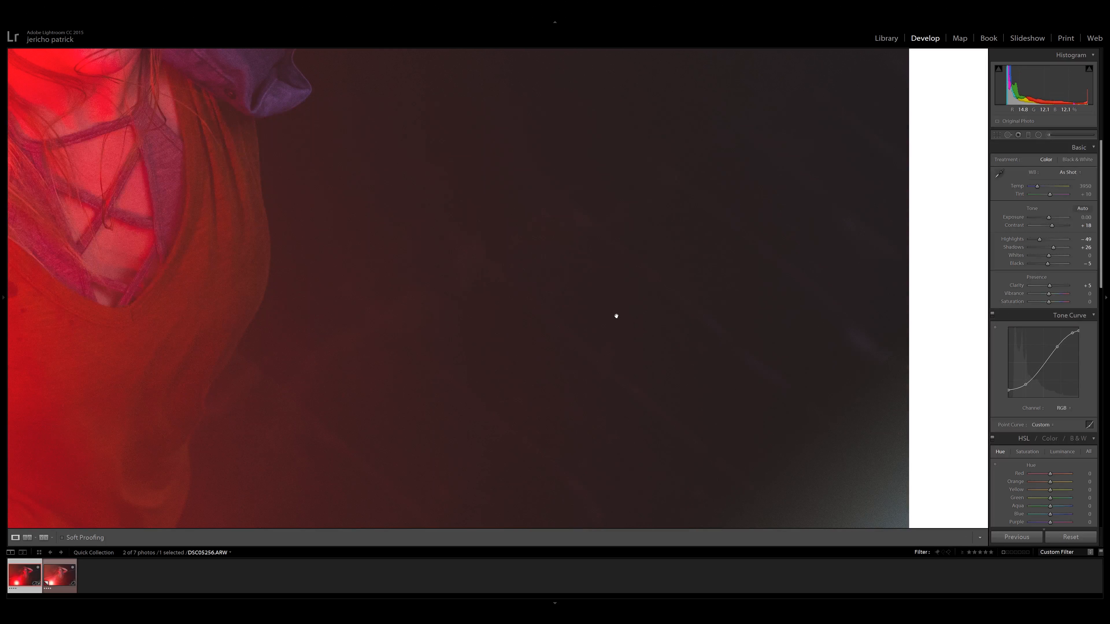
click(616, 315)
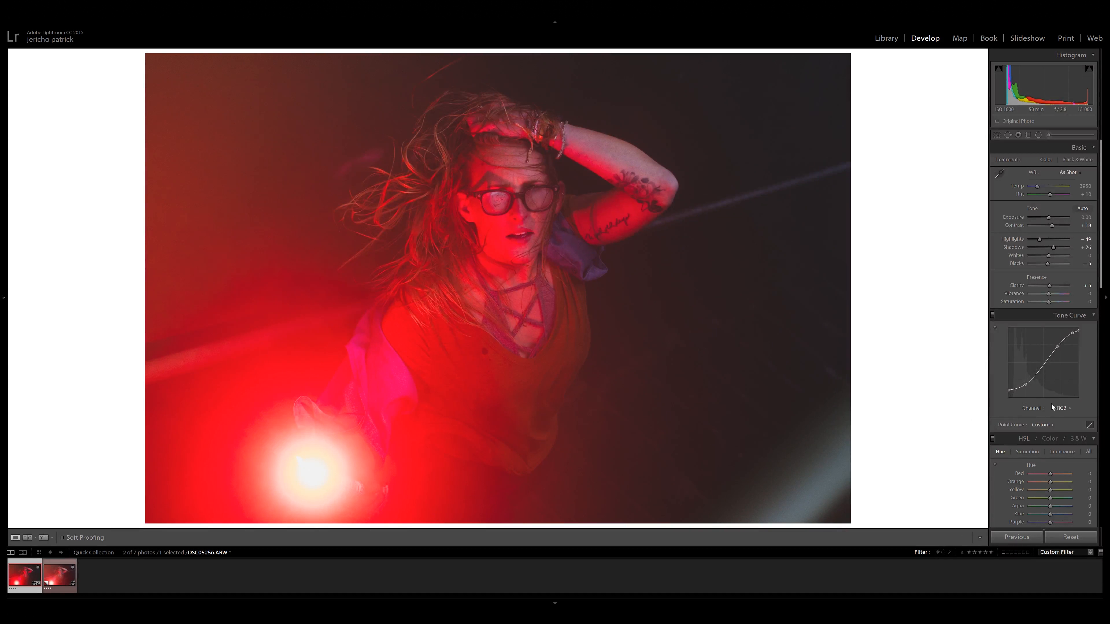
Give the red channel's tone curve a gentle S shape with darker shadows and brighter highlights.
click(1060, 407)
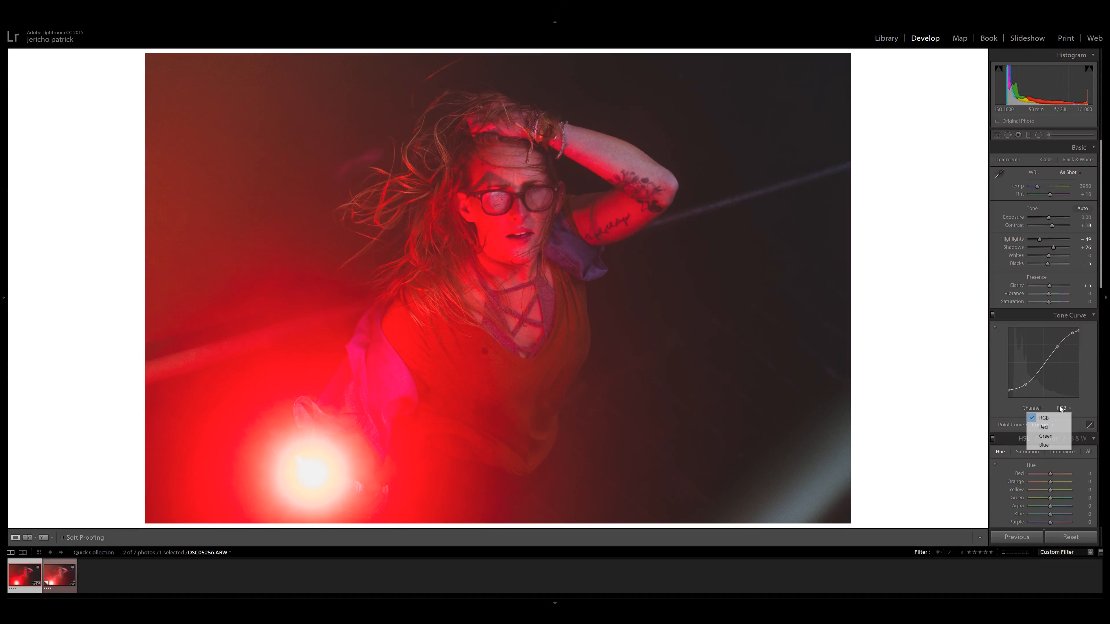
click(1055, 427)
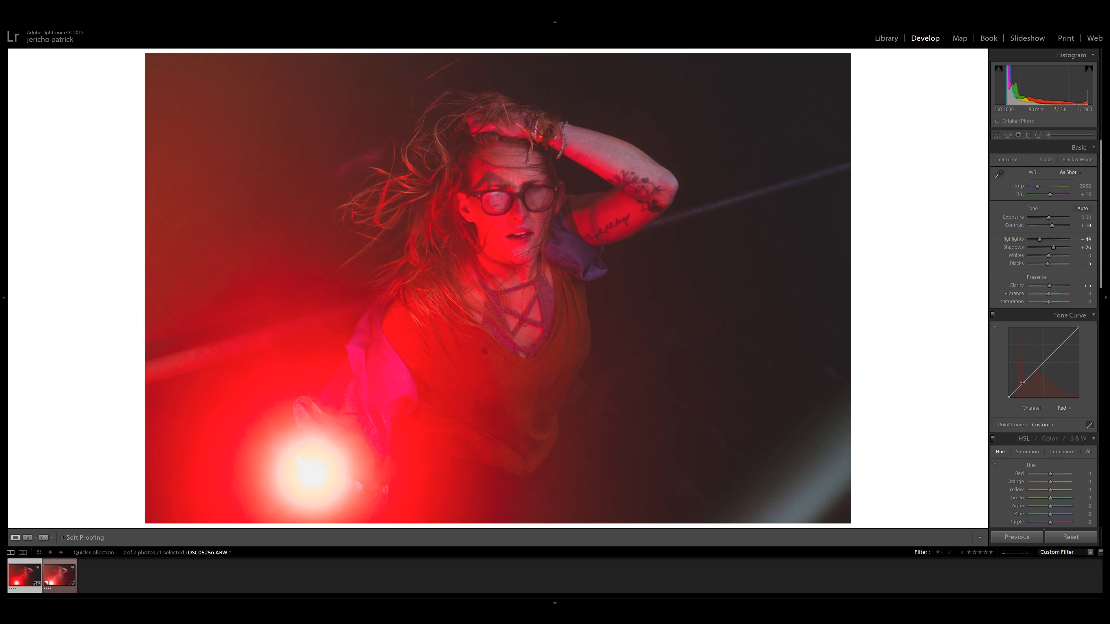
drag(1020, 387, 1021, 388)
drag(1058, 352, 1056, 348)
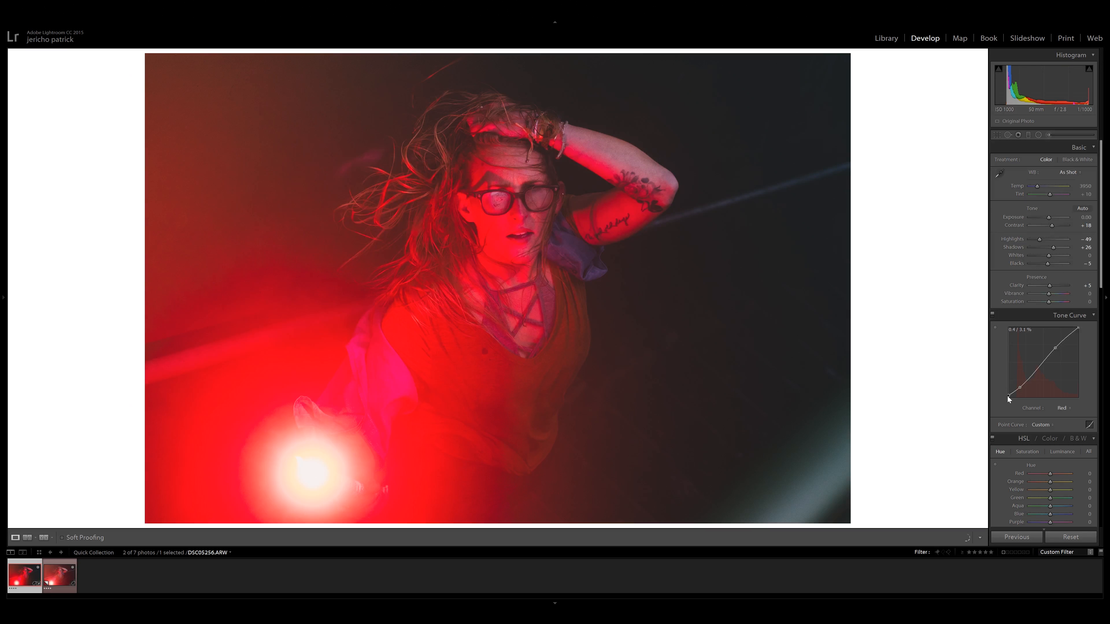
Try a strong lift of the red curve's black point, check the dark background up close, and return the point to the baseline.
drag(1006, 392, 1005, 382)
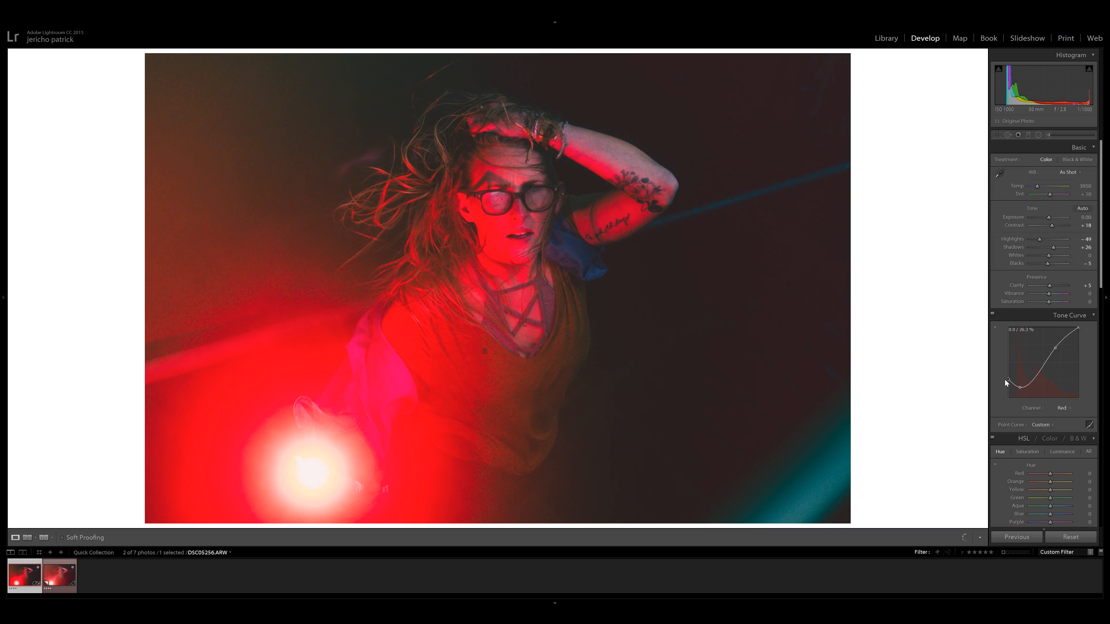
click(805, 303)
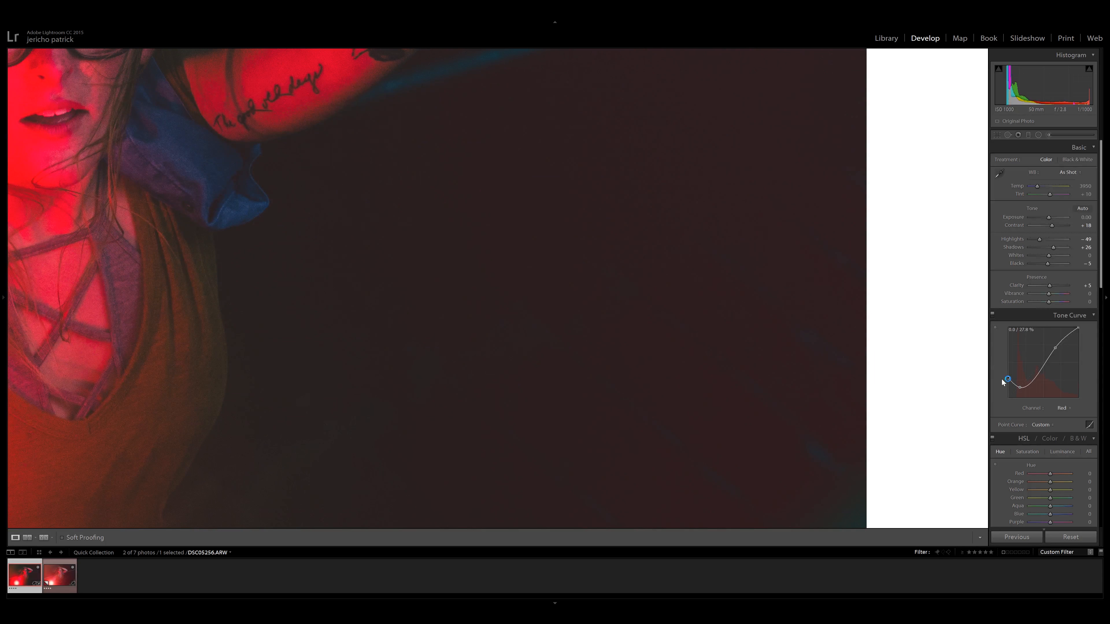
drag(1002, 380, 994, 399)
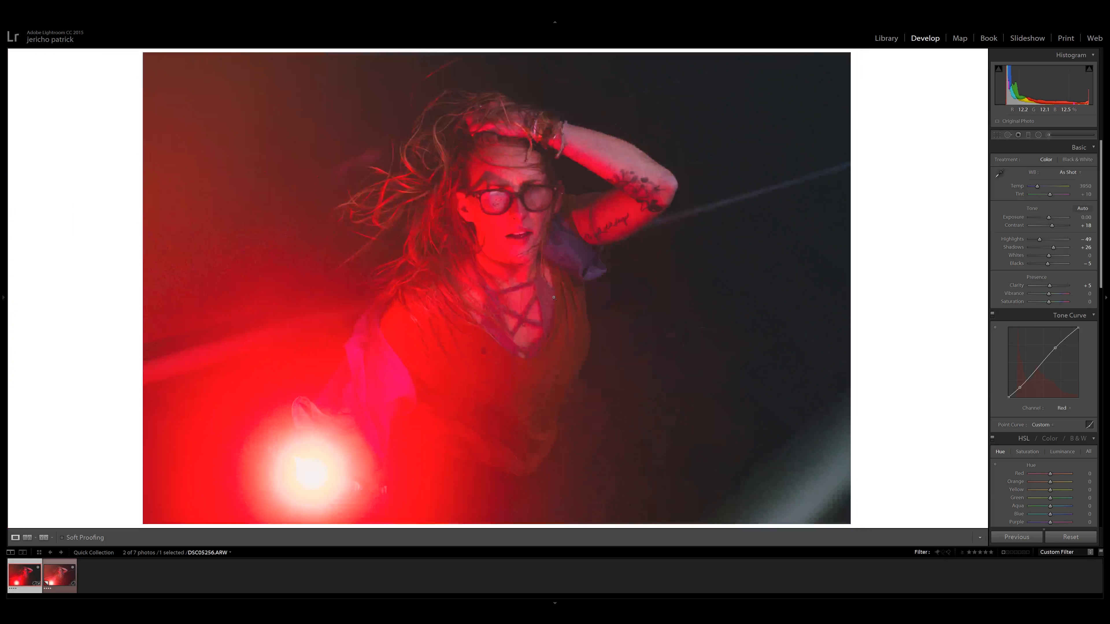
click(362, 404)
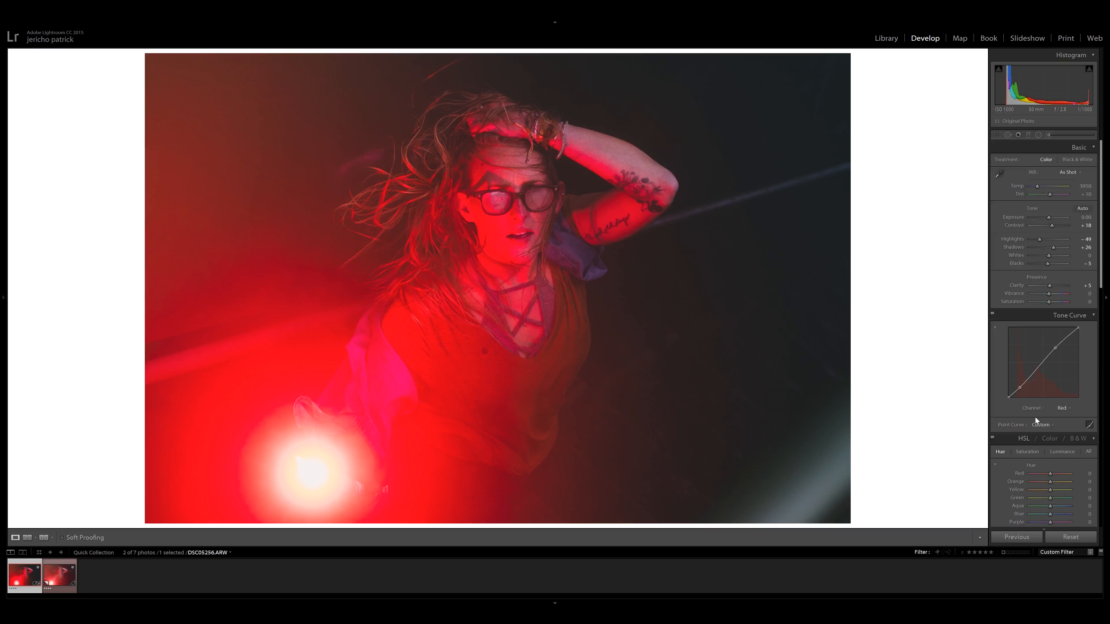
Shape the green channel's tone curve into an S with raised highlights and slightly lift its black point.
click(1065, 407)
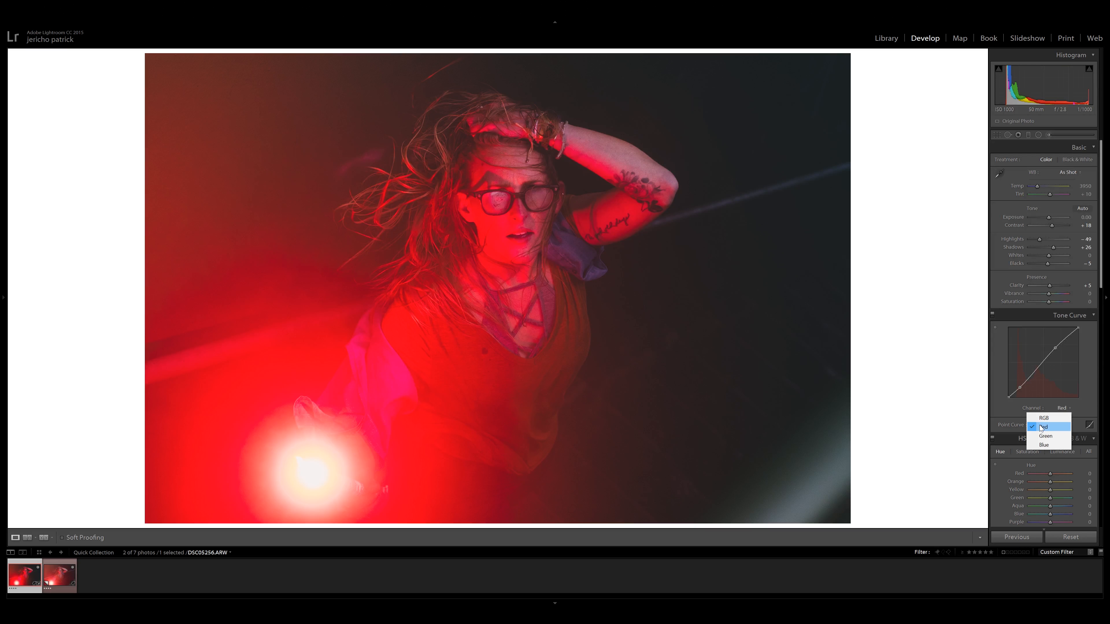
click(1047, 437)
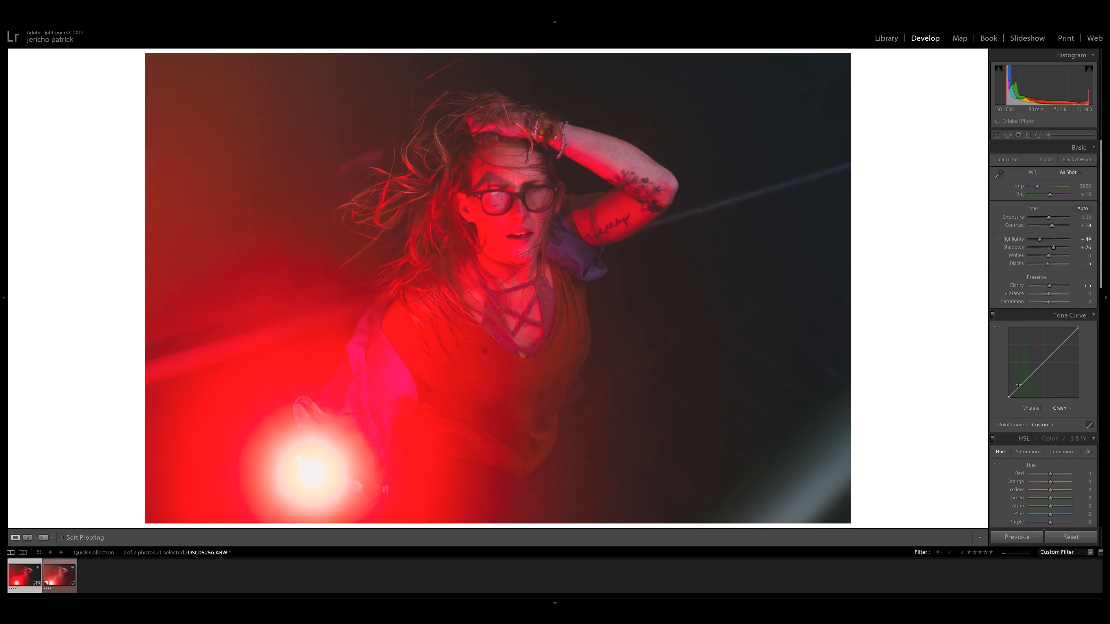
drag(1020, 386, 1022, 385)
drag(1057, 348, 1058, 344)
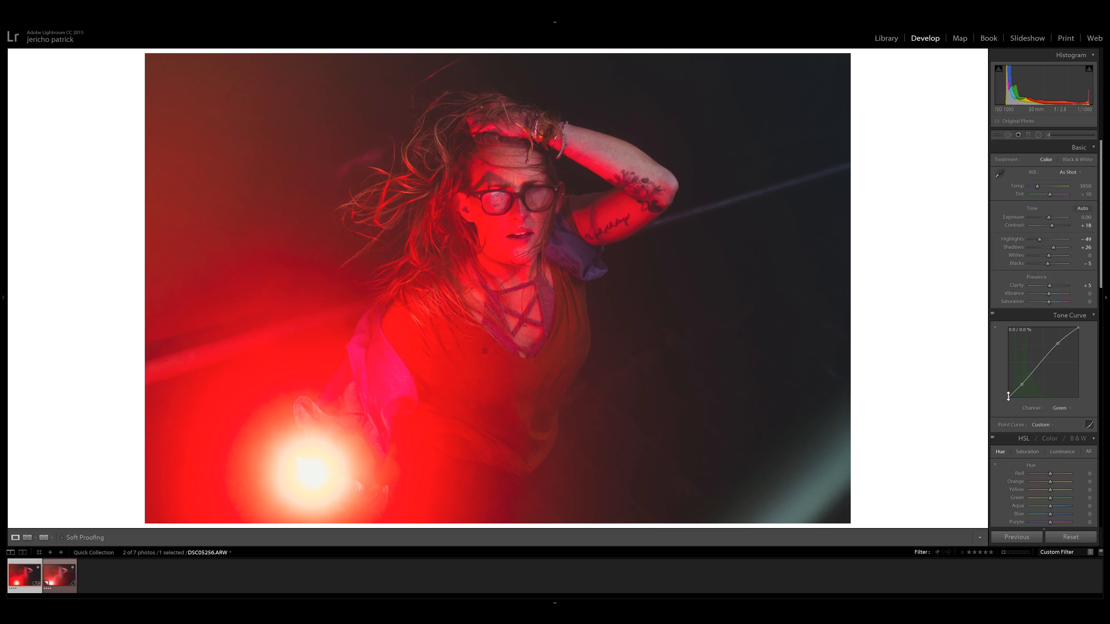
drag(1009, 396, 1010, 392)
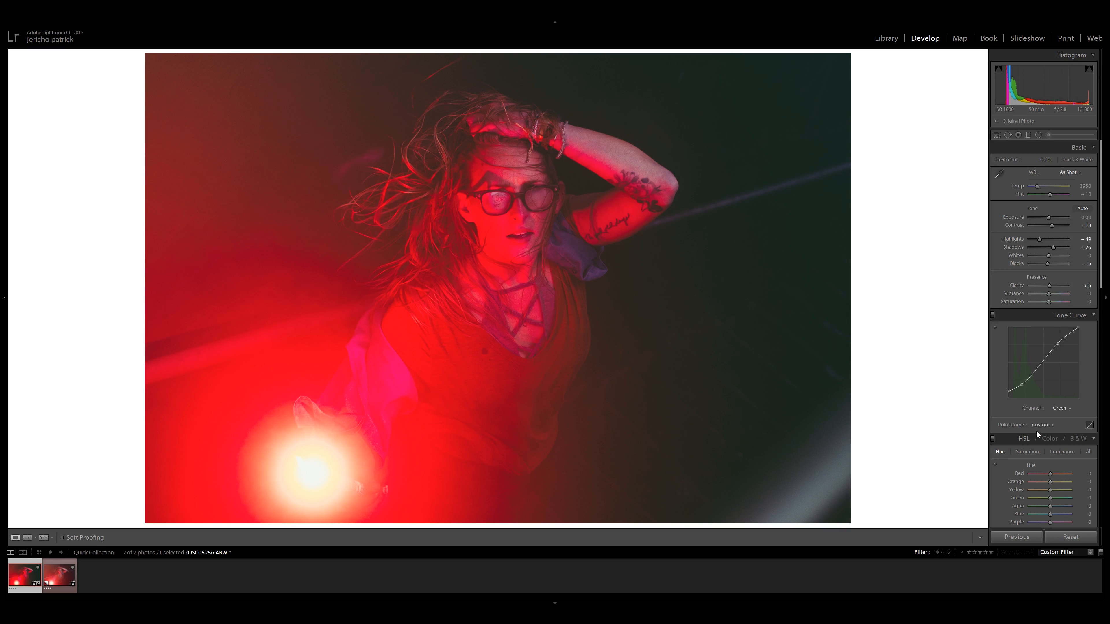
Shape the blue channel's tone curve into an S with shadow and highlight points, and lift its black point to tint the shadows blue.
click(1062, 407)
click(1055, 444)
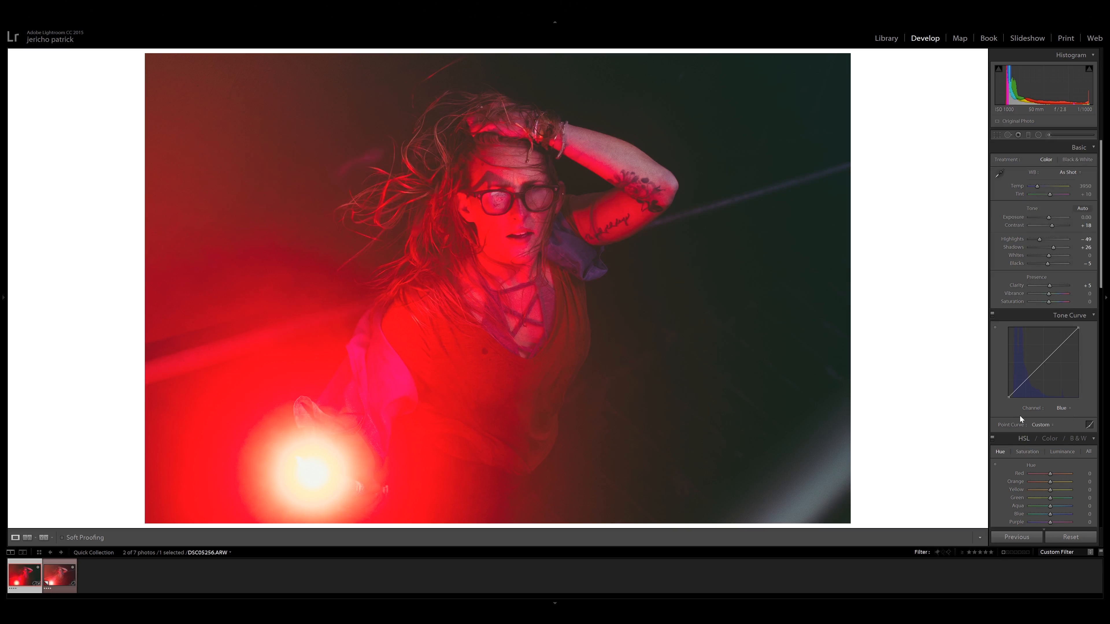
click(1026, 379)
click(1062, 345)
drag(1062, 347, 1060, 343)
drag(1009, 397, 1011, 391)
Lift the green curve's black point slightly more and return the tone curve to the RGB channel.
click(1066, 410)
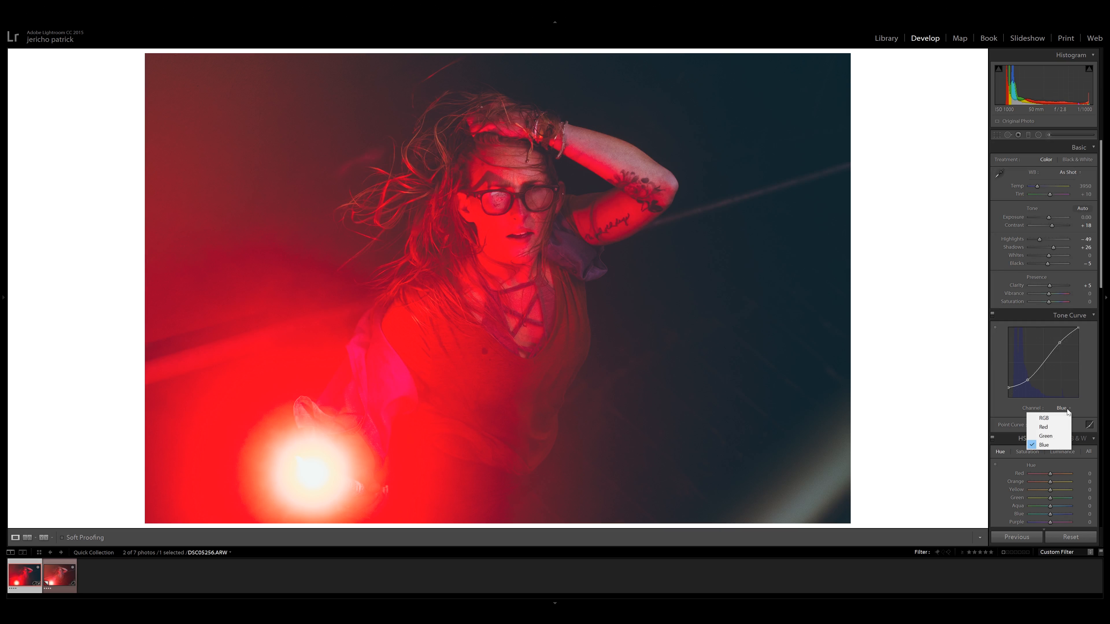
click(1054, 436)
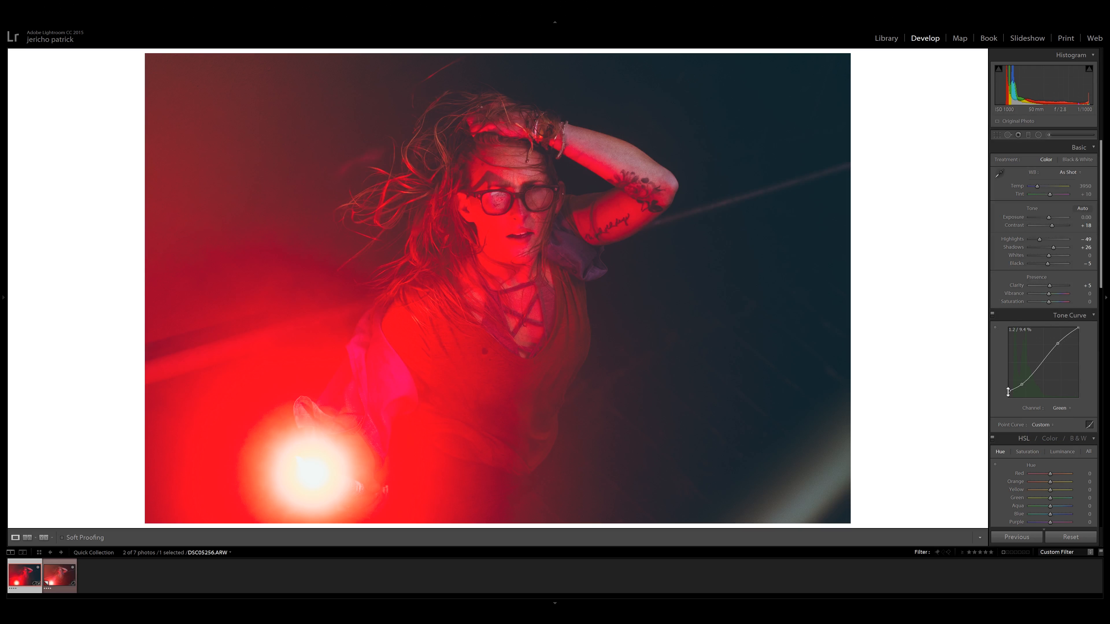
drag(1008, 392, 1006, 390)
click(1066, 410)
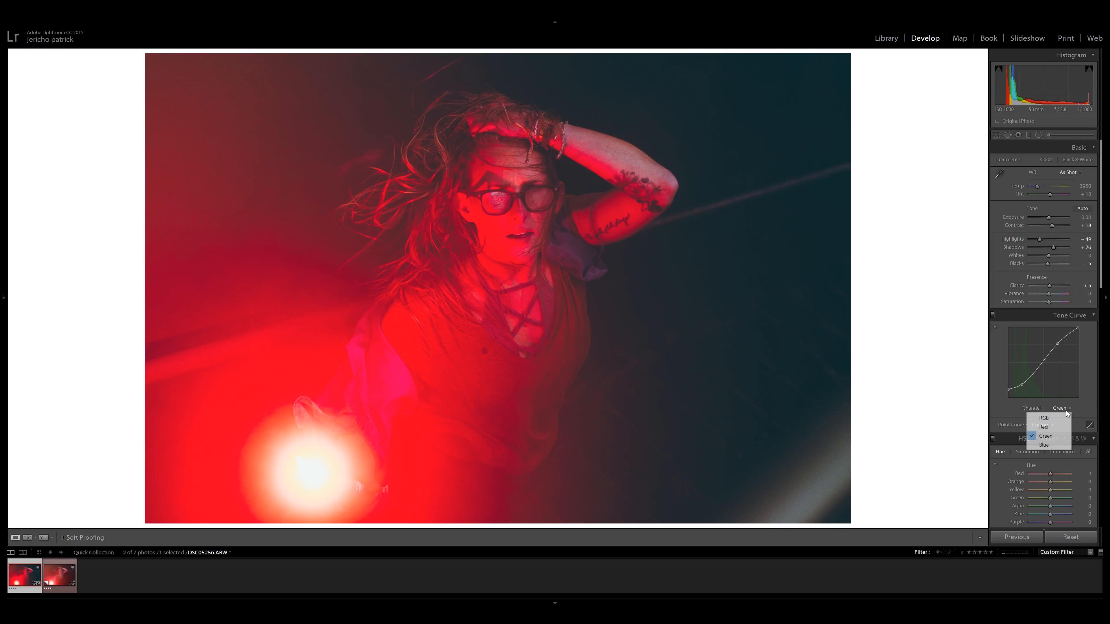
click(1052, 445)
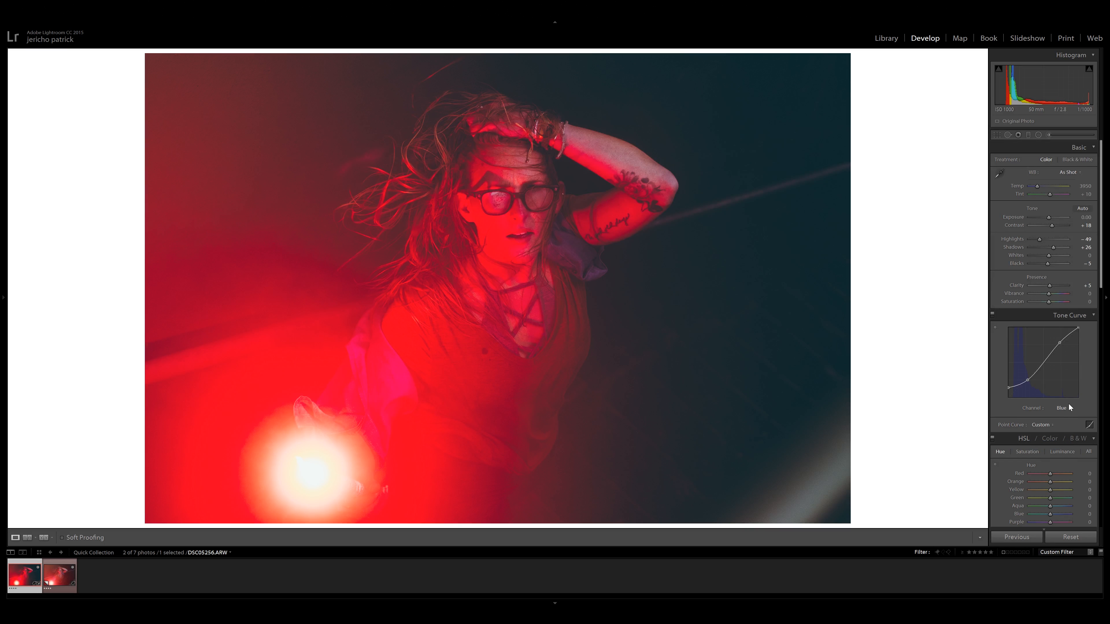
click(1069, 408)
click(1057, 417)
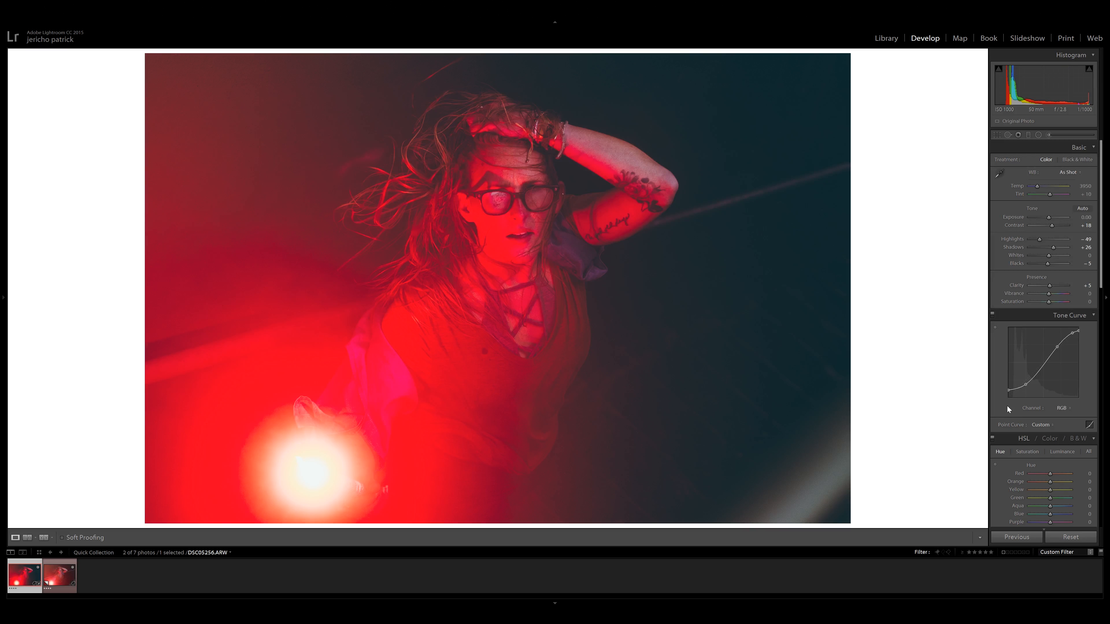
In the HSL adjustments, nudge the red luminance down and set the red saturation to -40.
scroll(1009, 406, down, 3)
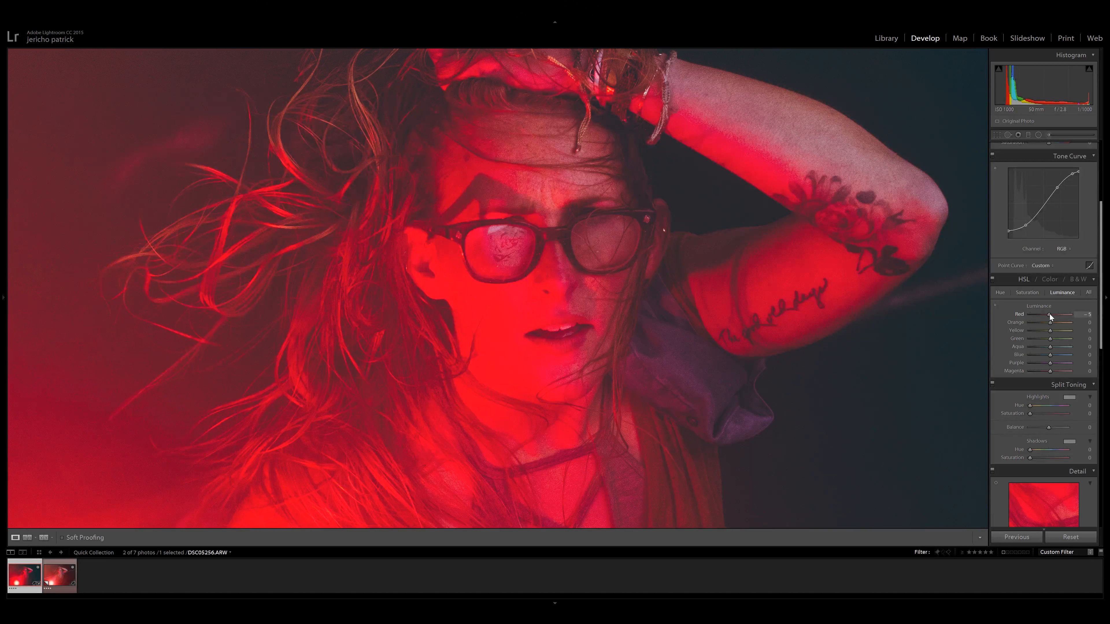
drag(1050, 314, 1048, 314)
click(1030, 293)
drag(1047, 316, 1042, 316)
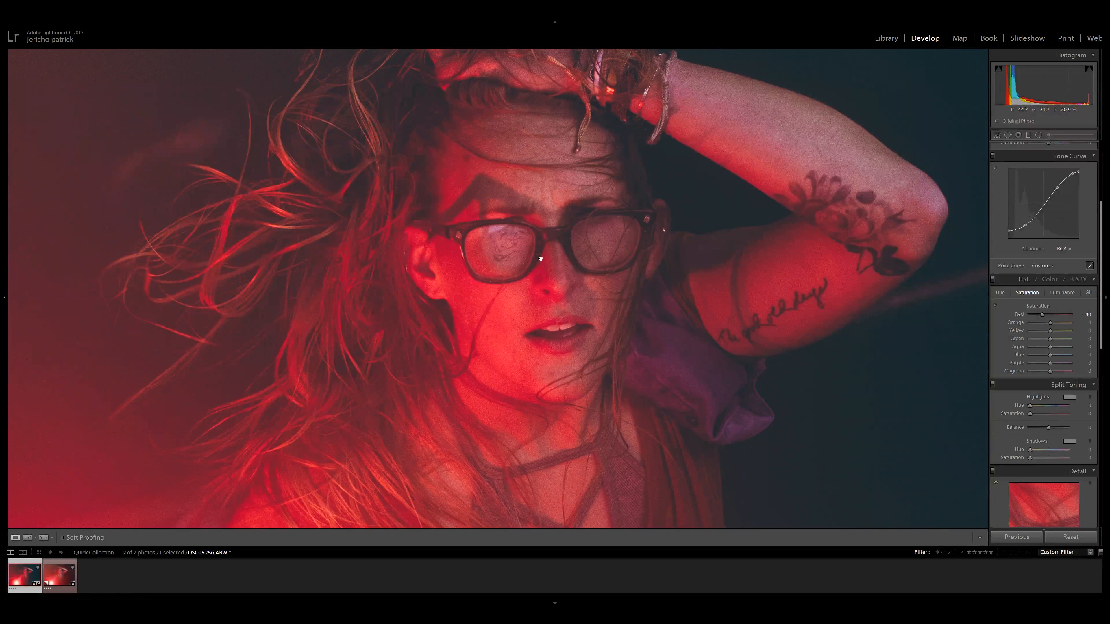
Set the red hue to +19 and check the skin tones both up close and in the full photo.
click(1008, 293)
drag(1051, 315, 1057, 314)
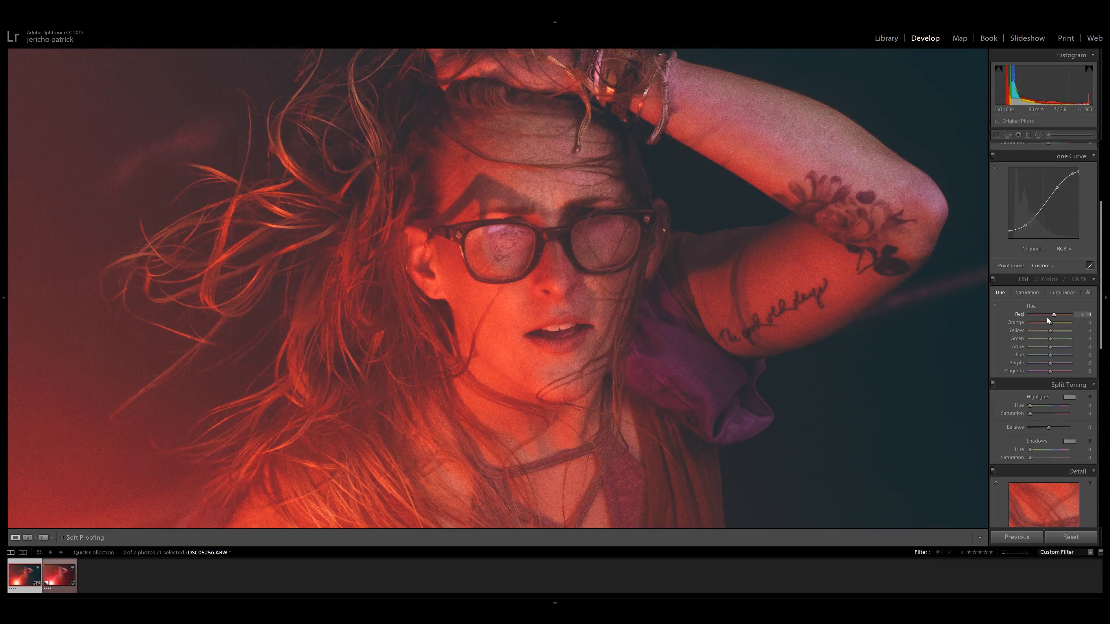
click(657, 353)
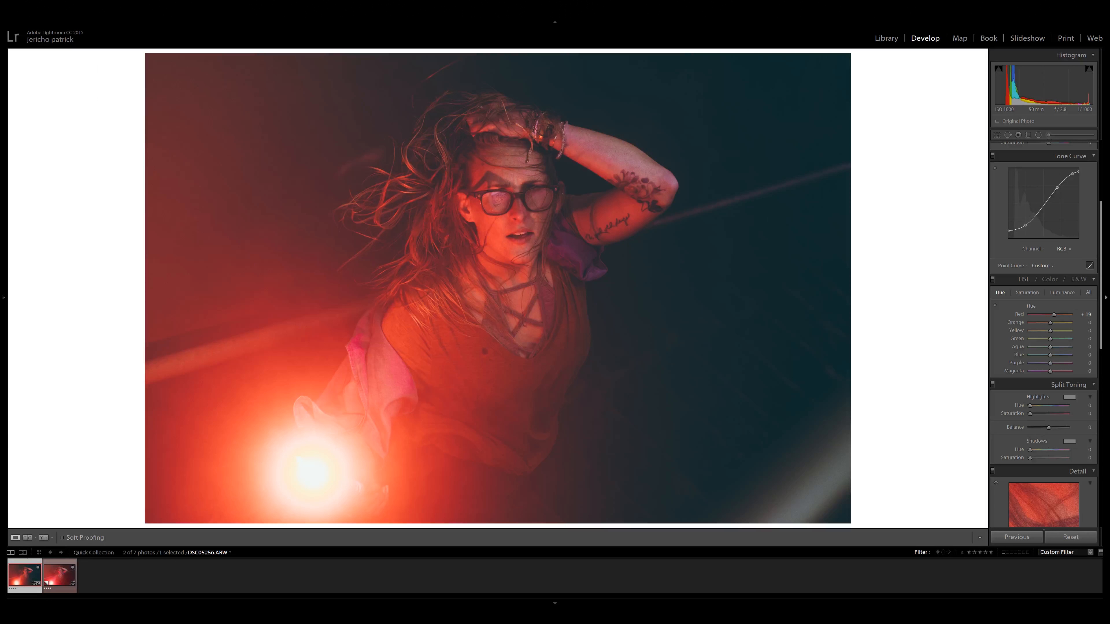
click(504, 193)
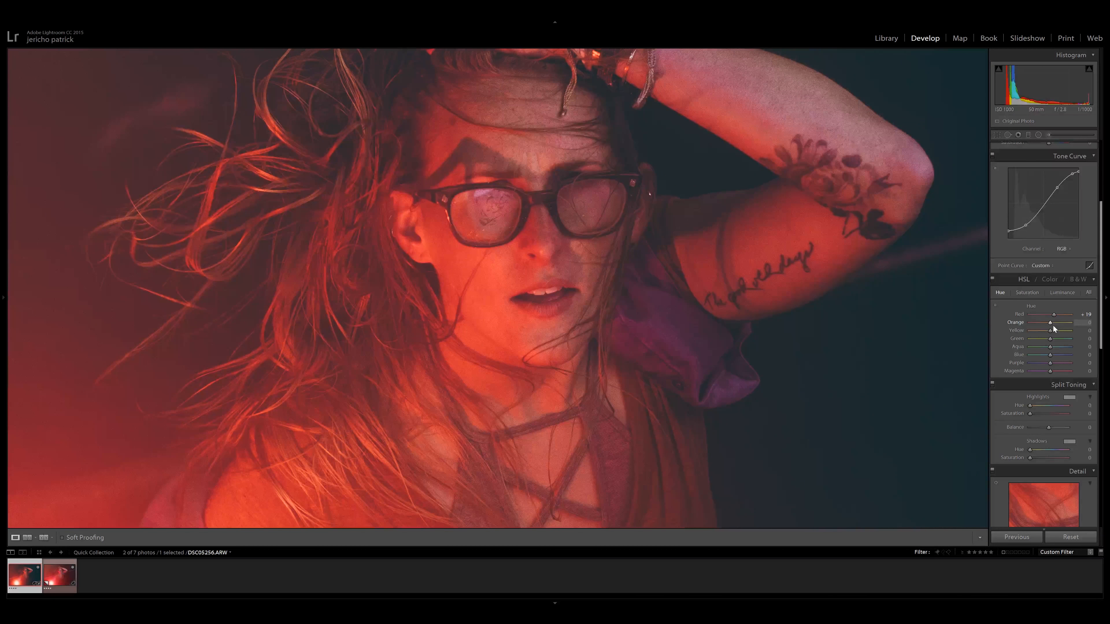
click(537, 243)
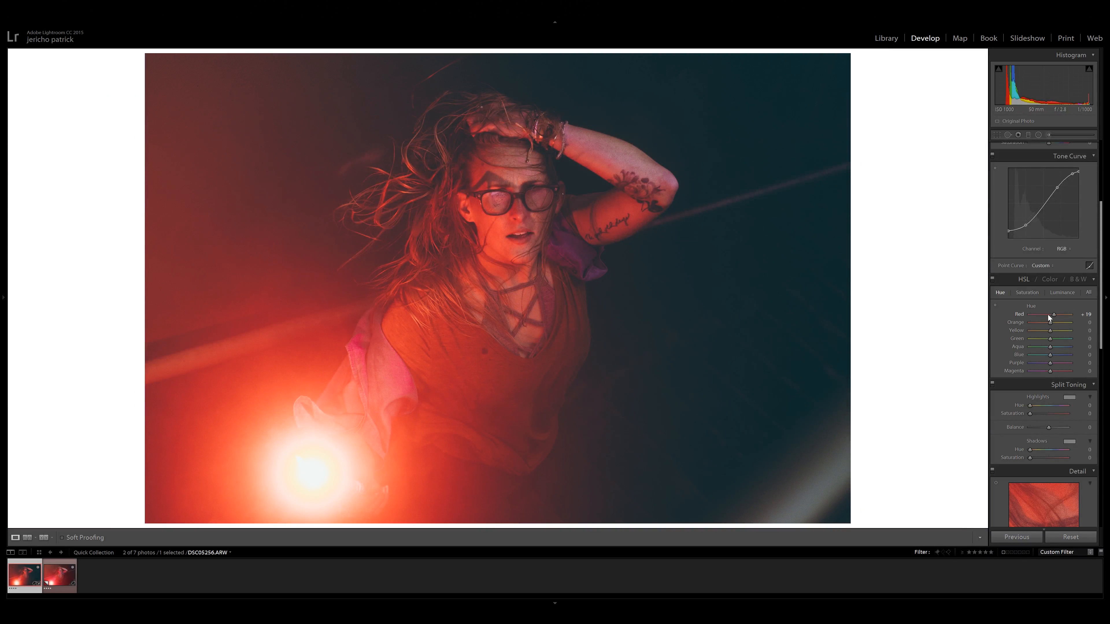
Set the HSL hues to green +35, aqua +11 and blue -22, and compare the photo with the HSL adjustments off and on.
click(1030, 293)
click(1063, 294)
click(1024, 294)
click(998, 292)
click(995, 306)
mouse_move(516, 333)
mouse_down()
mouse_move(515, 363)
mouse_move(516, 333)
mouse_up()
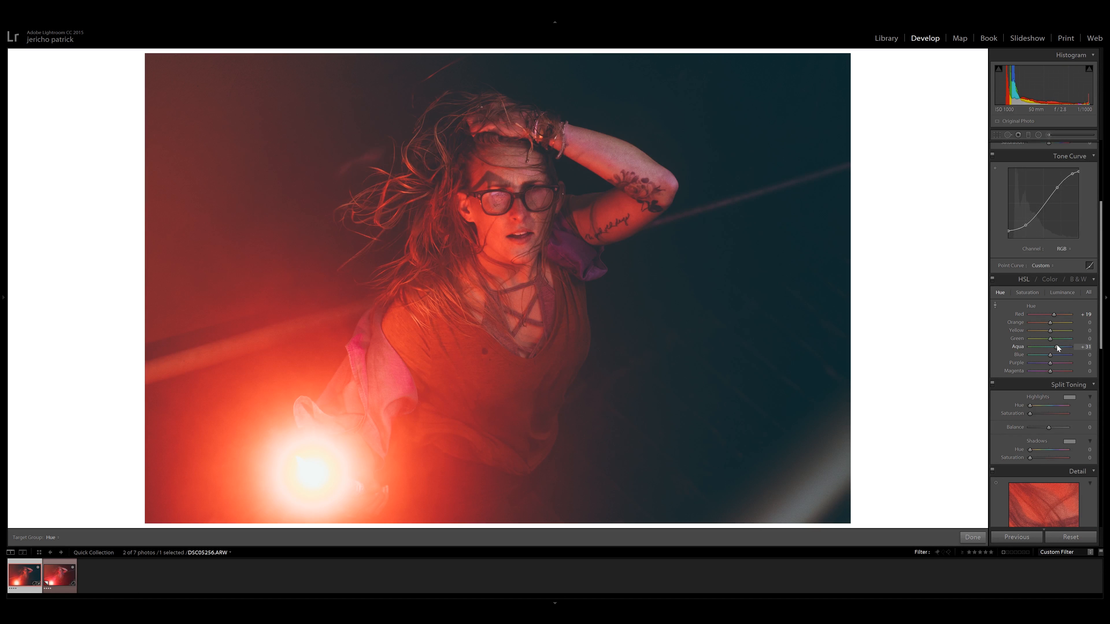
click(992, 280)
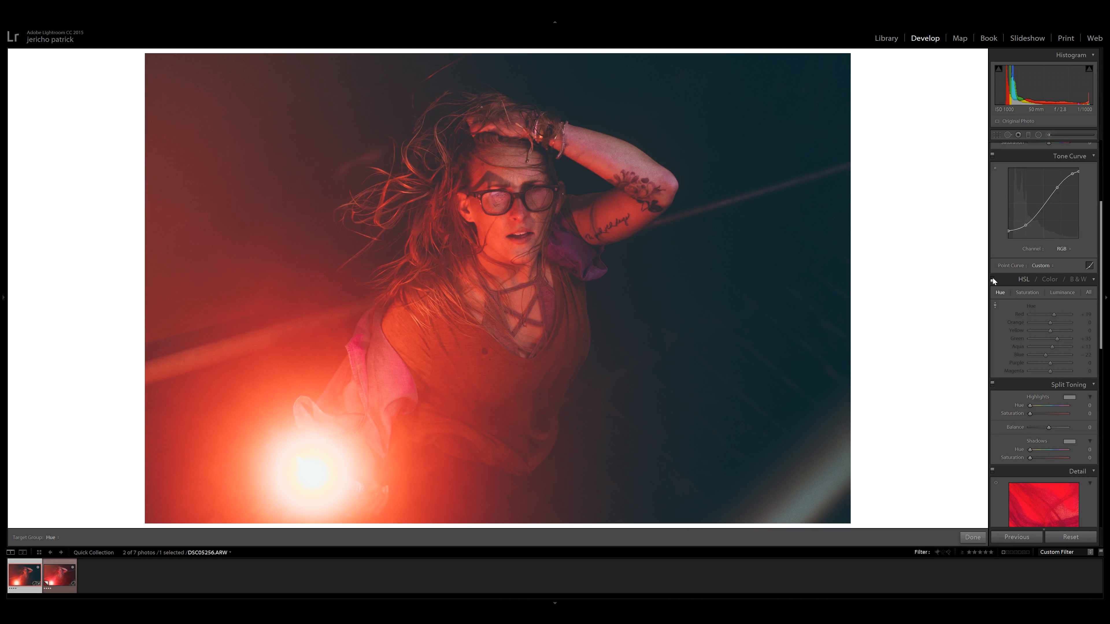
click(992, 280)
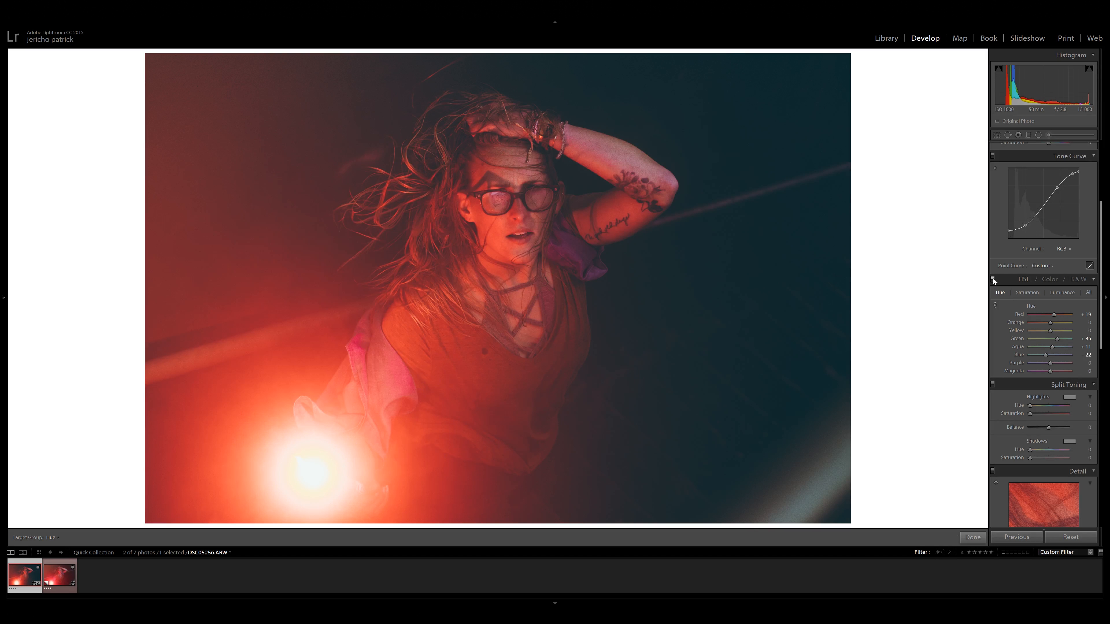
Switch the HSL adjustments off and on several times to examine their effect on the skin and flare colors.
click(993, 278)
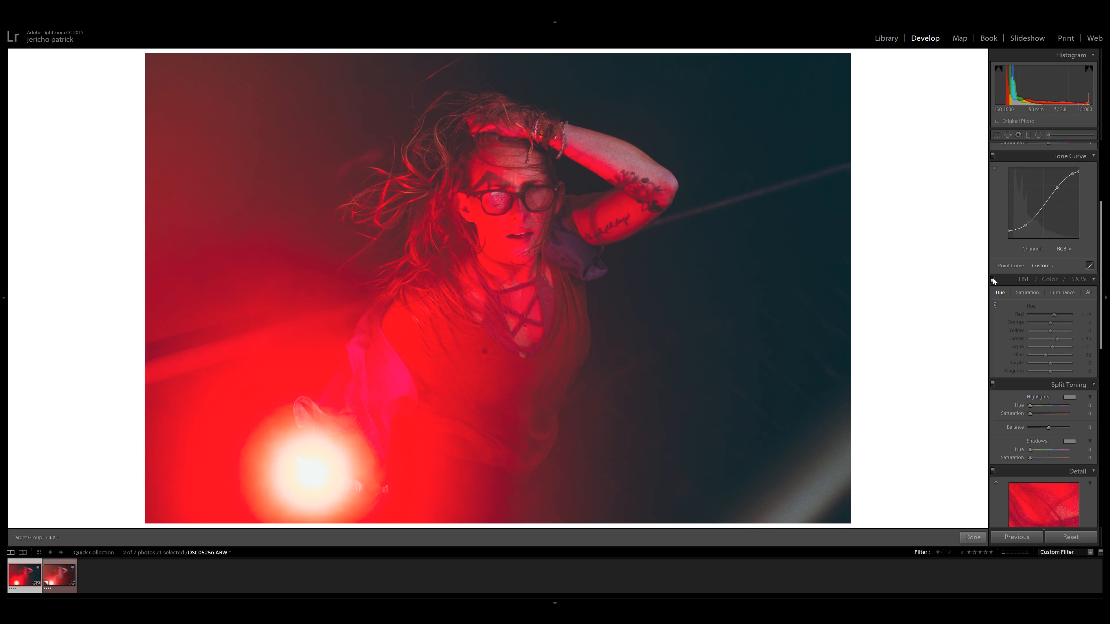
click(993, 279)
click(993, 279)
click(993, 279)
click(993, 278)
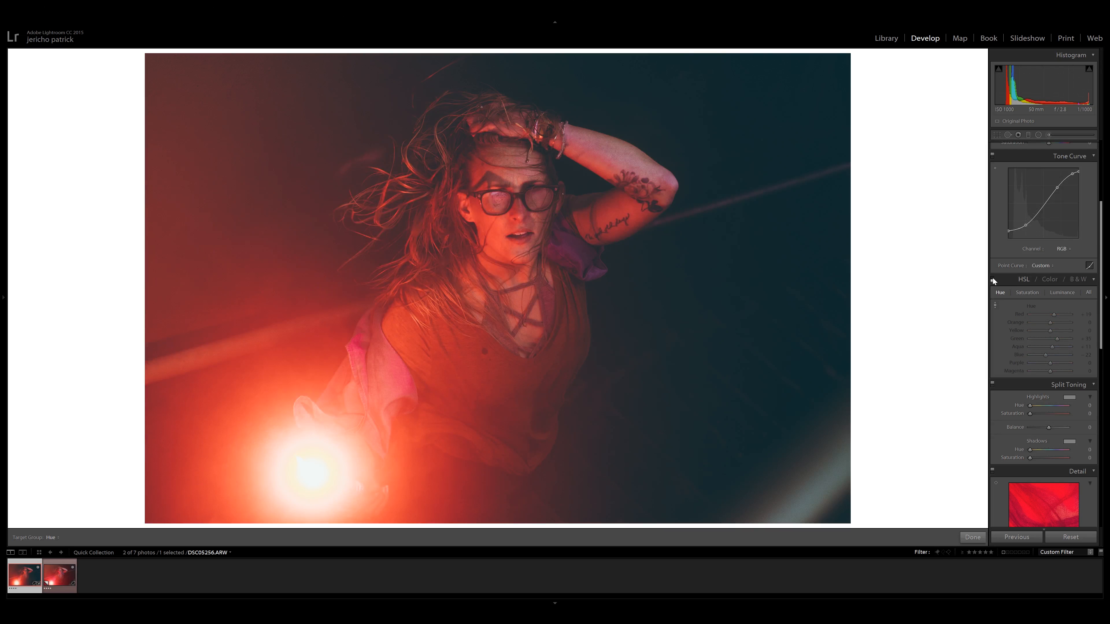
click(993, 278)
click(993, 279)
click(993, 279)
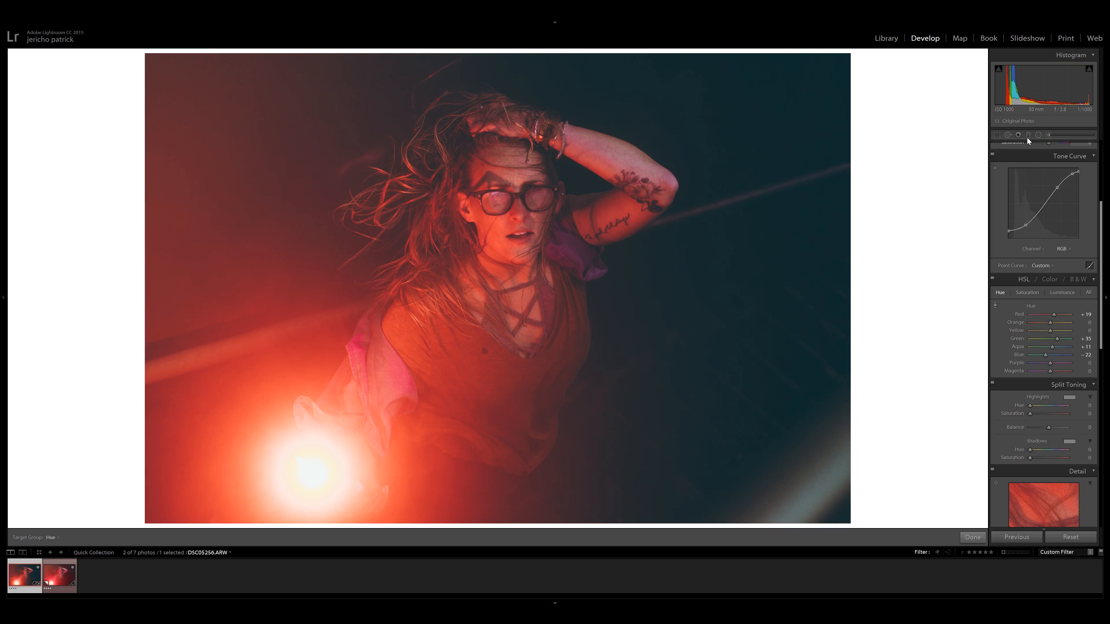
Heal the dark spot on the front of the shirt using Spot Removal at size 76 and feather 41.
click(1007, 136)
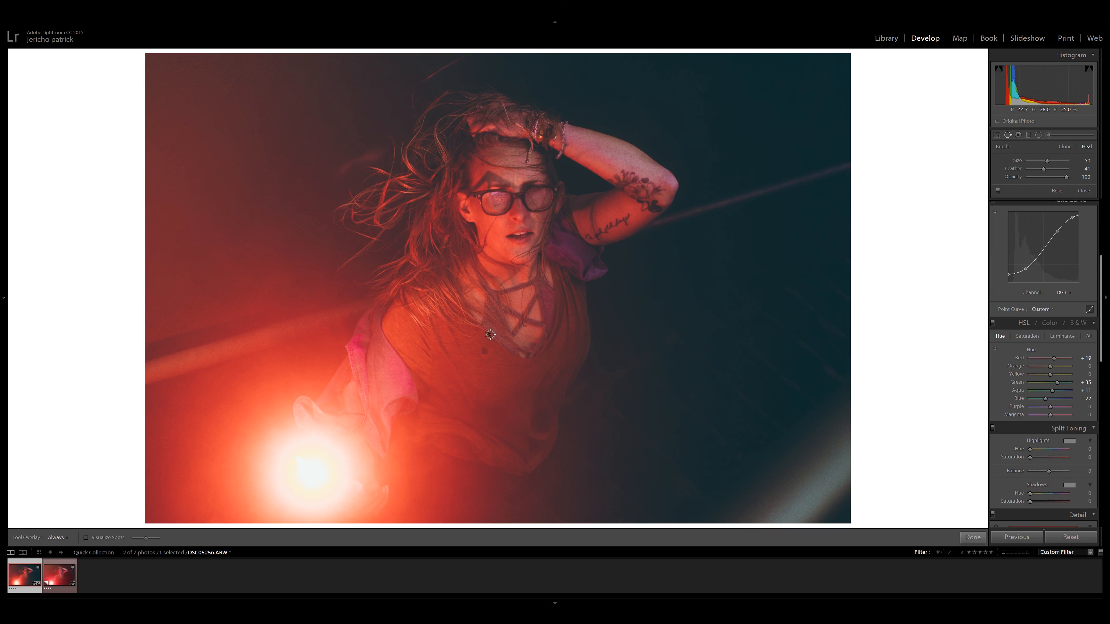
scroll(486, 357, up, 2)
click(485, 355)
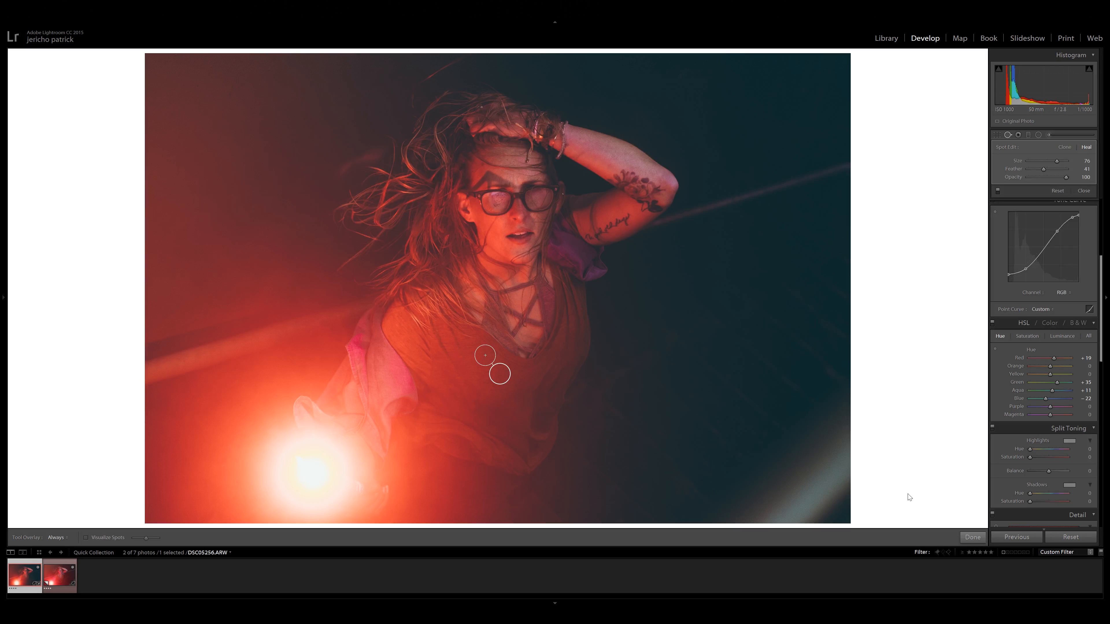
click(971, 537)
scroll(1034, 249, down, 3)
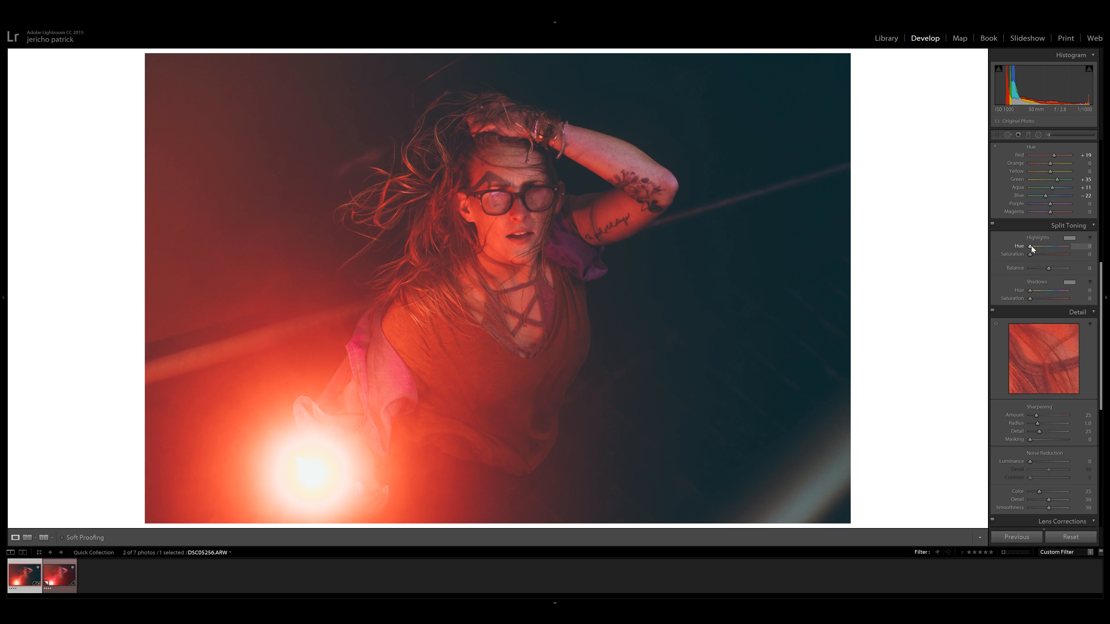
scroll(1007, 216, up, 5)
click(1063, 328)
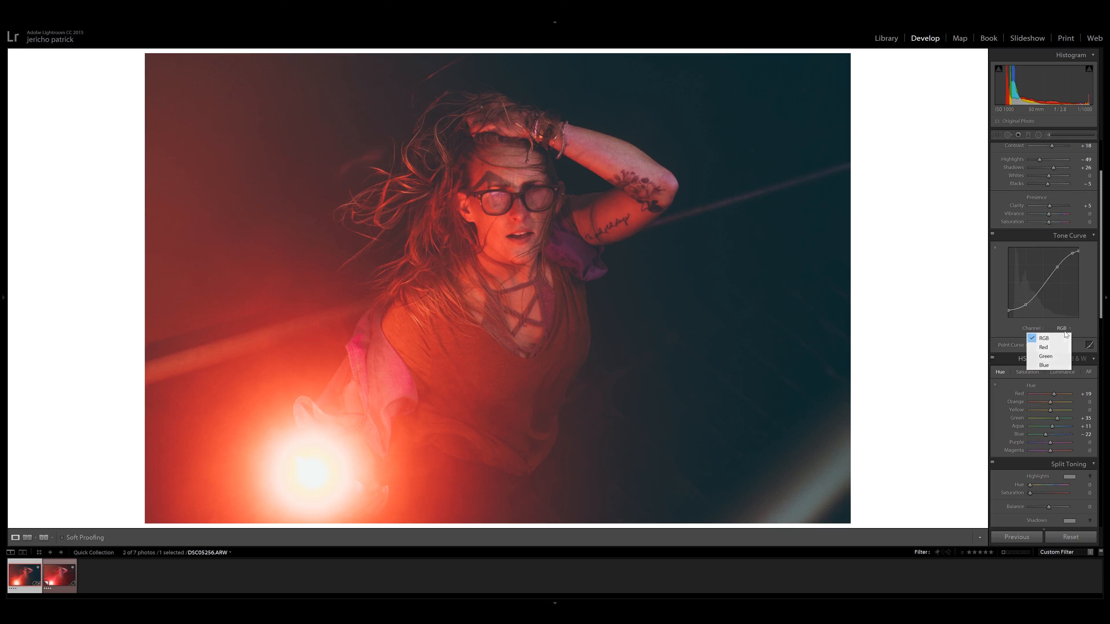
click(1064, 327)
scroll(1014, 338, down, 10)
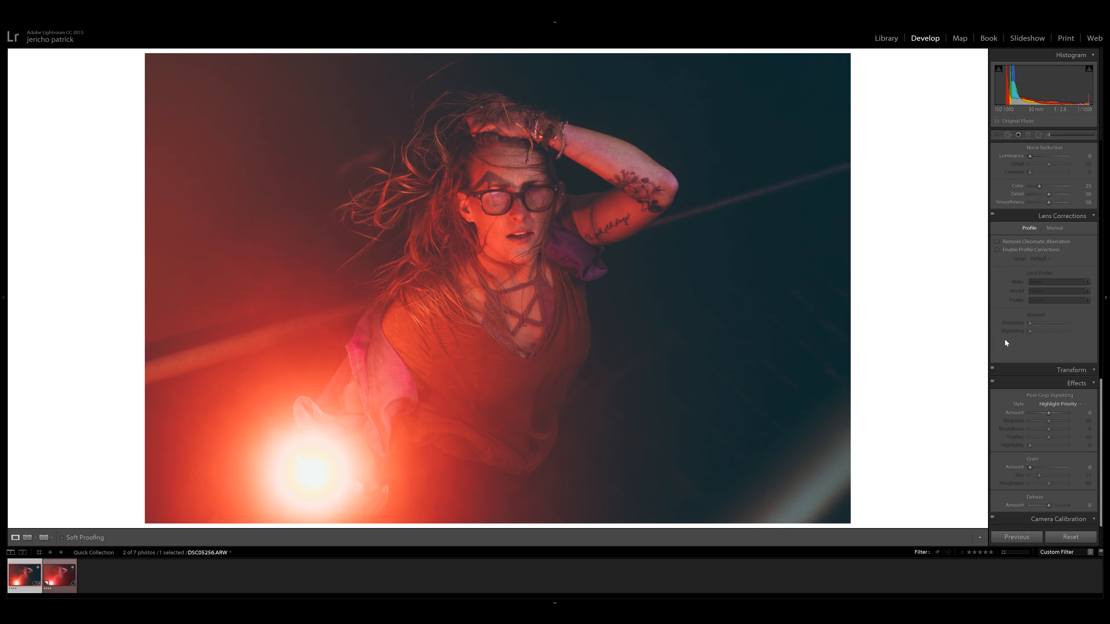
scroll(1012, 335, up, 6)
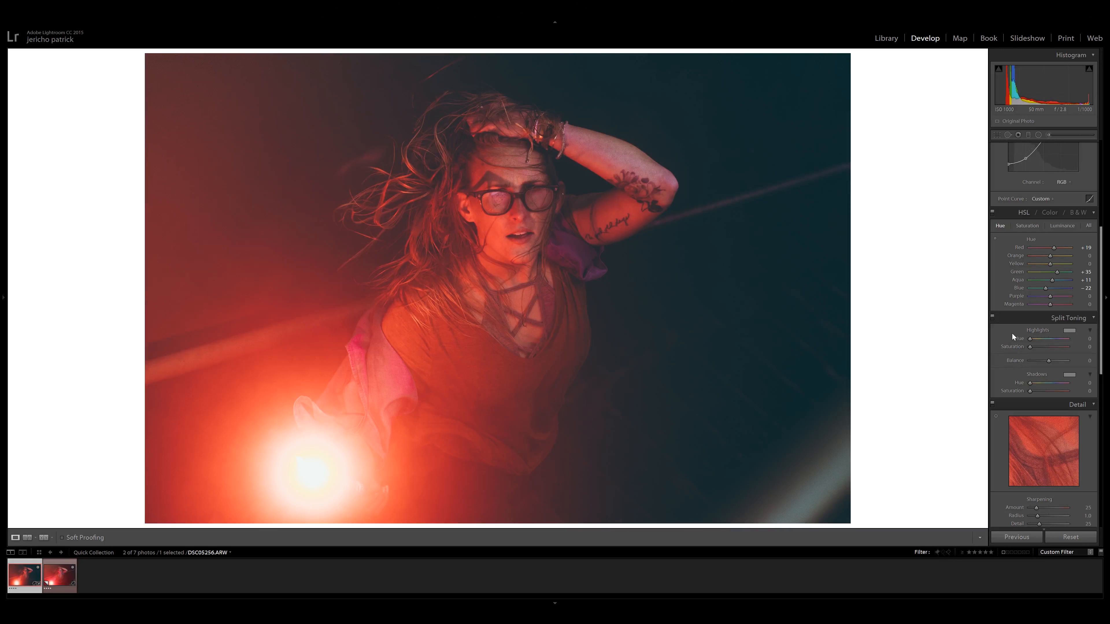
Tint the split toning shadows teal-blue with a hue of 187.
scroll(999, 345, down, 2)
drag(1040, 305, 1038, 309)
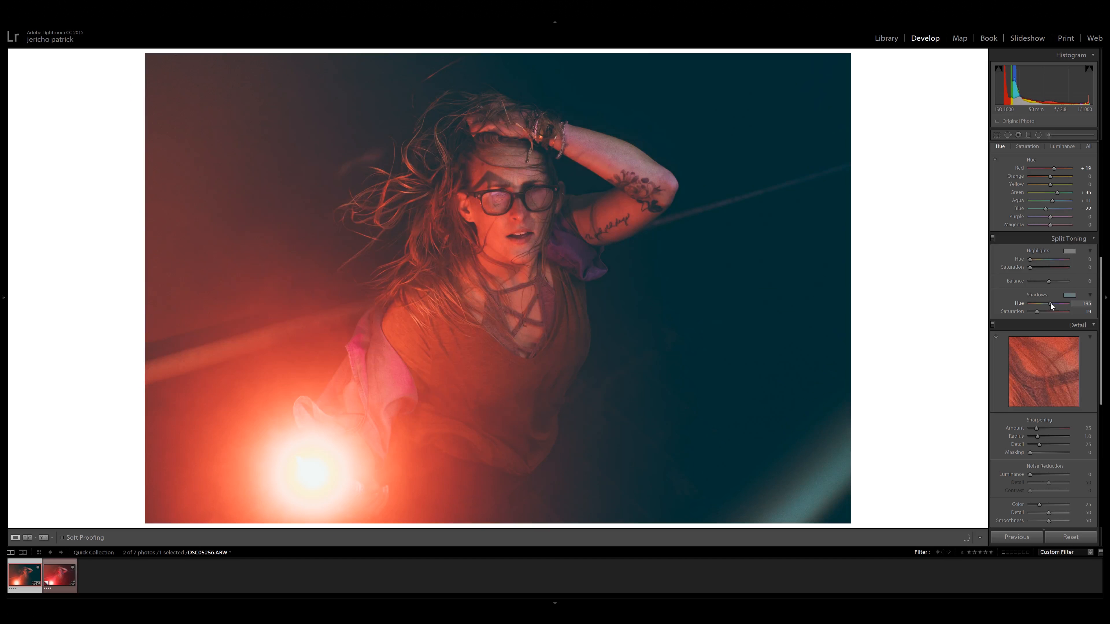
mouse_move(1050, 304)
mouse_down()
mouse_move(1079, 313)
mouse_move(1021, 313)
mouse_move(1039, 316)
mouse_up()
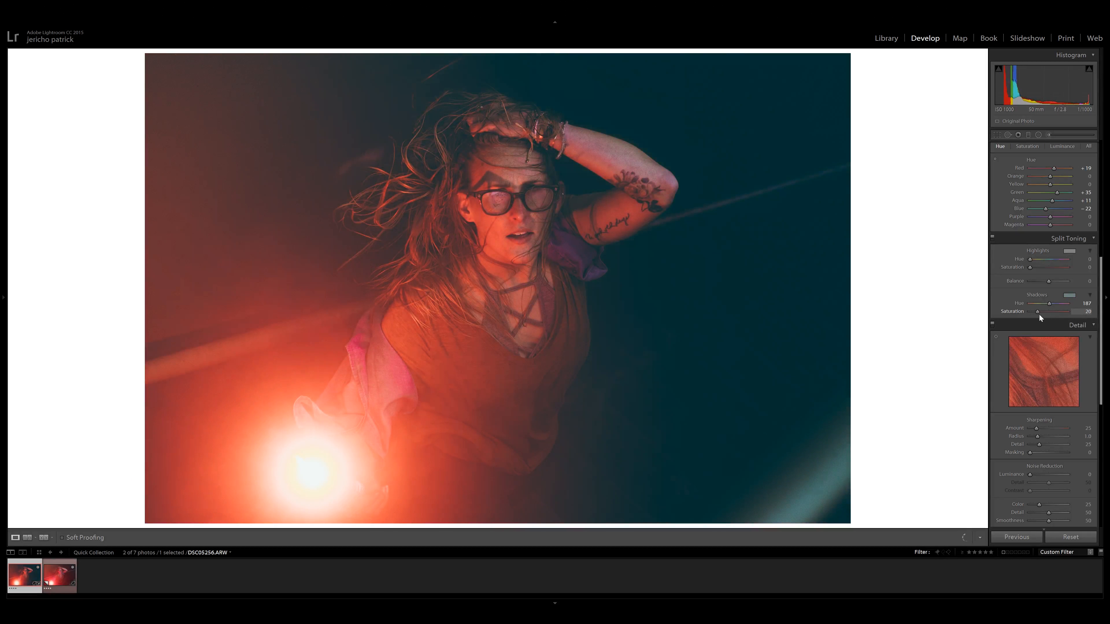
Compare the photo with split toning off and on, and set highlights to hue 39, saturation 28 and shadow saturation to 13.
click(993, 237)
click(993, 237)
click(993, 237)
click(993, 238)
click(993, 237)
click(993, 237)
click(993, 237)
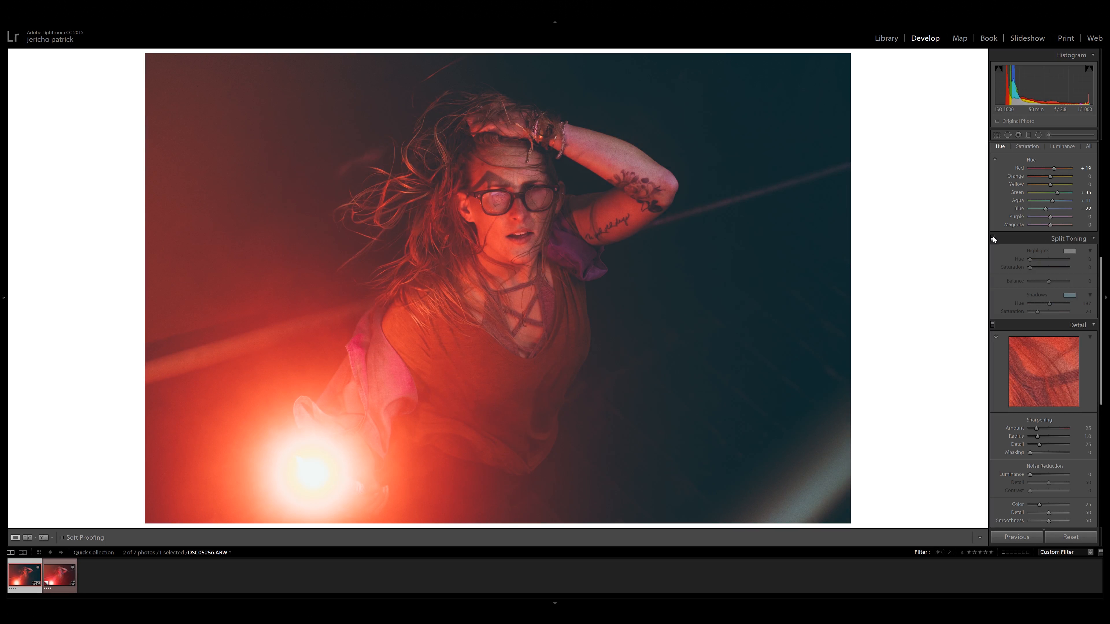
click(993, 237)
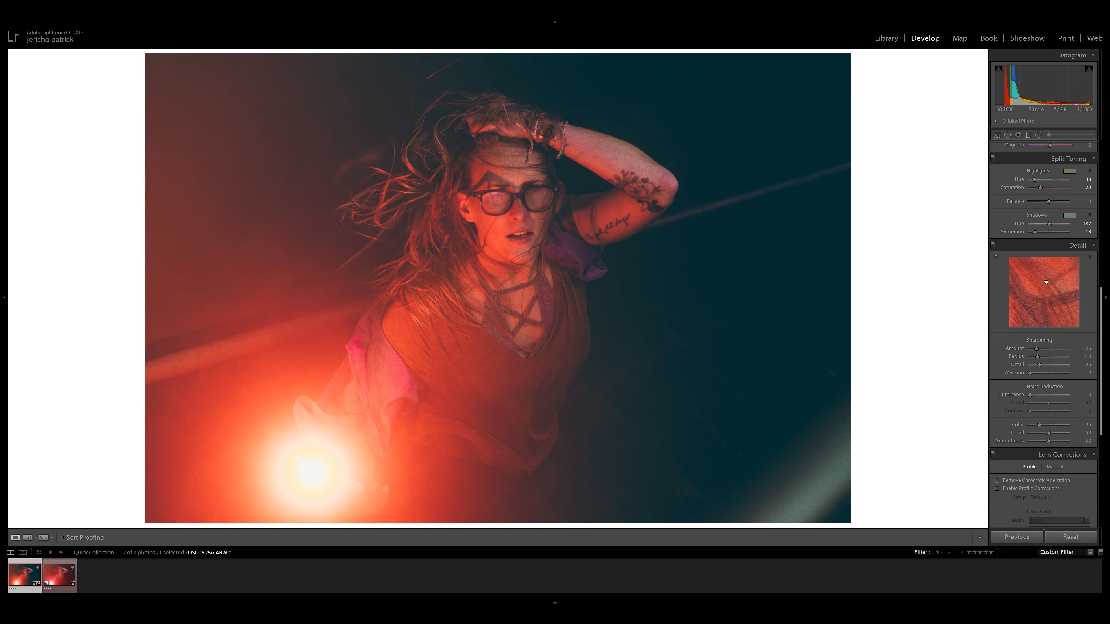
Center the detail preview on the forehead skin and set the sharpening amount to 40.
click(1039, 280)
click(1044, 275)
drag(1043, 274, 1011, 300)
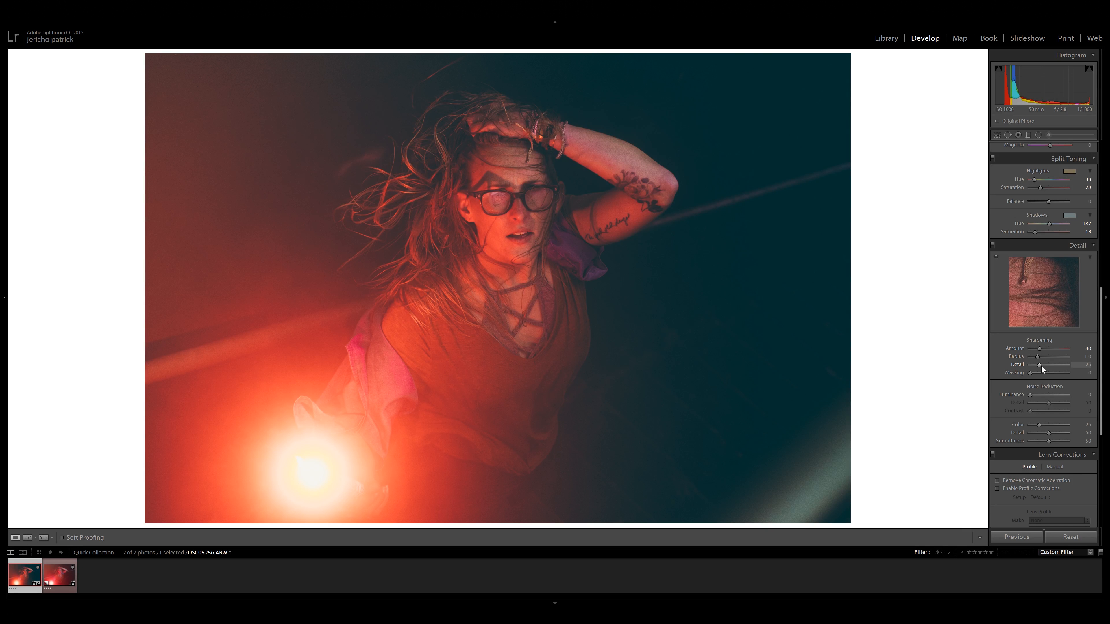
Check the sharpening on the face and hair up close, and reduce the sharpening amount to 35.
click(421, 156)
drag(422, 156, 587, 160)
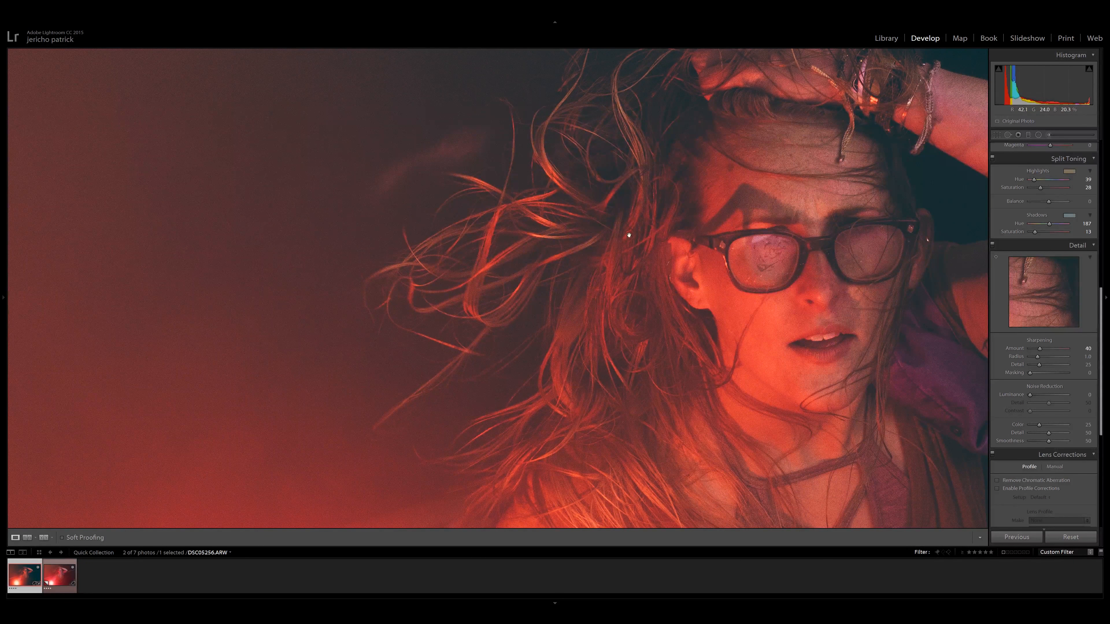
click(581, 193)
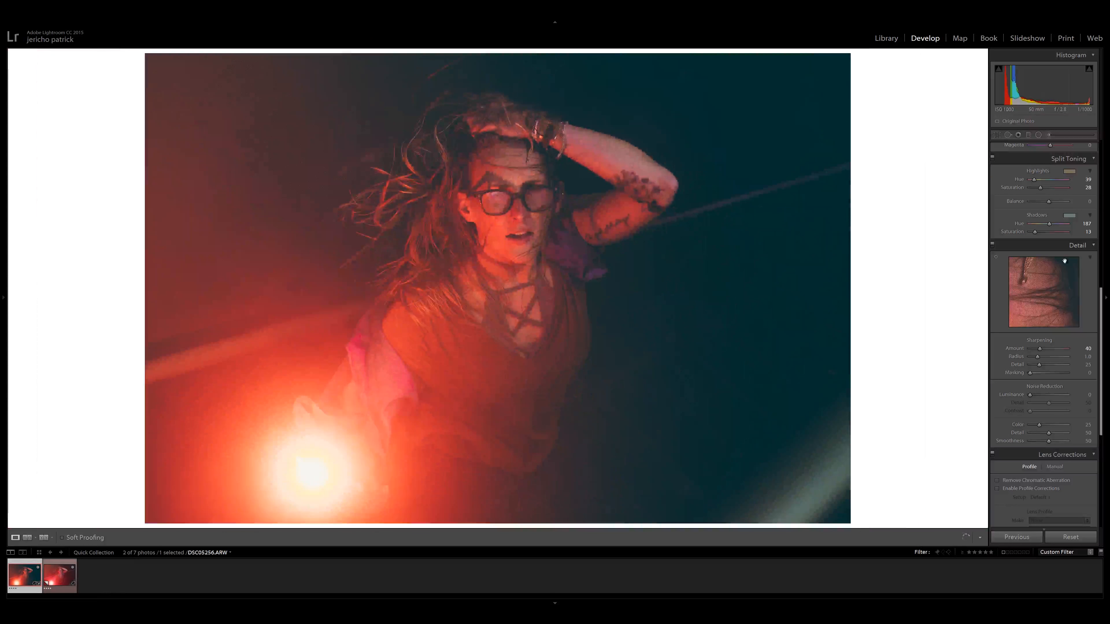
drag(1032, 307, 1079, 316)
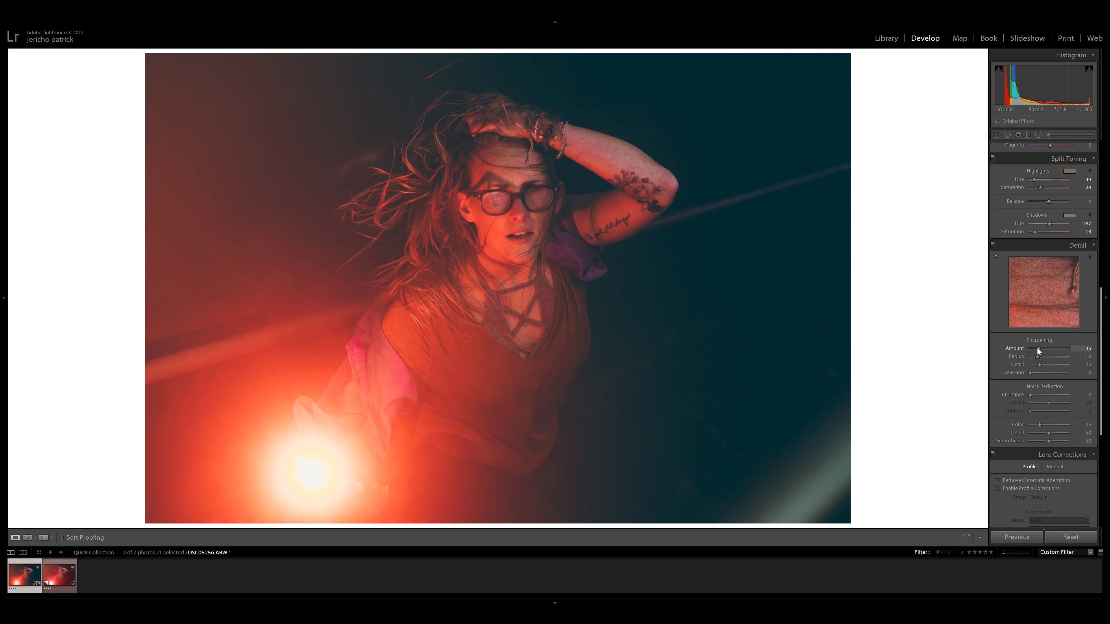
Add grain with amount 22 and roughness 29, trying size 97 up close before reducing the size to 18.
scroll(1018, 236, down, 4)
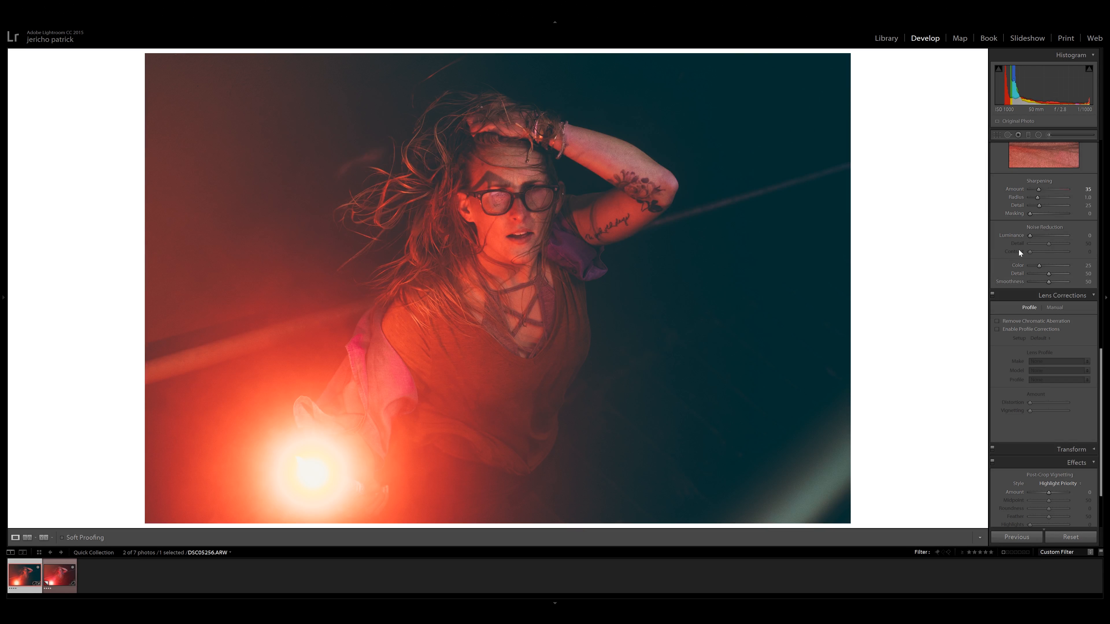
scroll(1010, 251, down, 2)
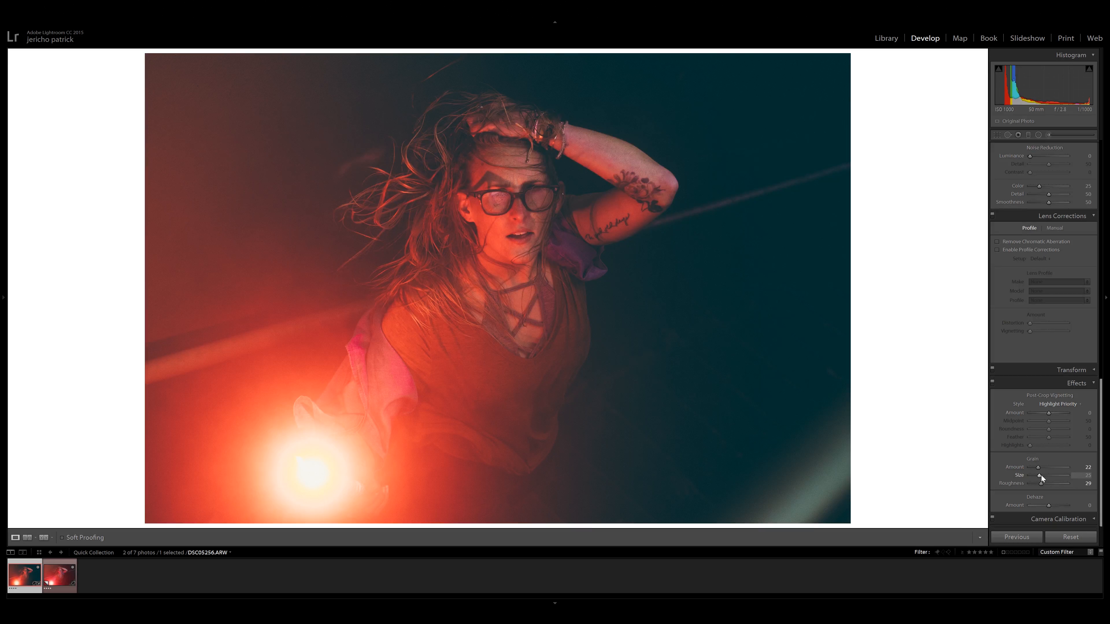
click(1069, 471)
click(694, 265)
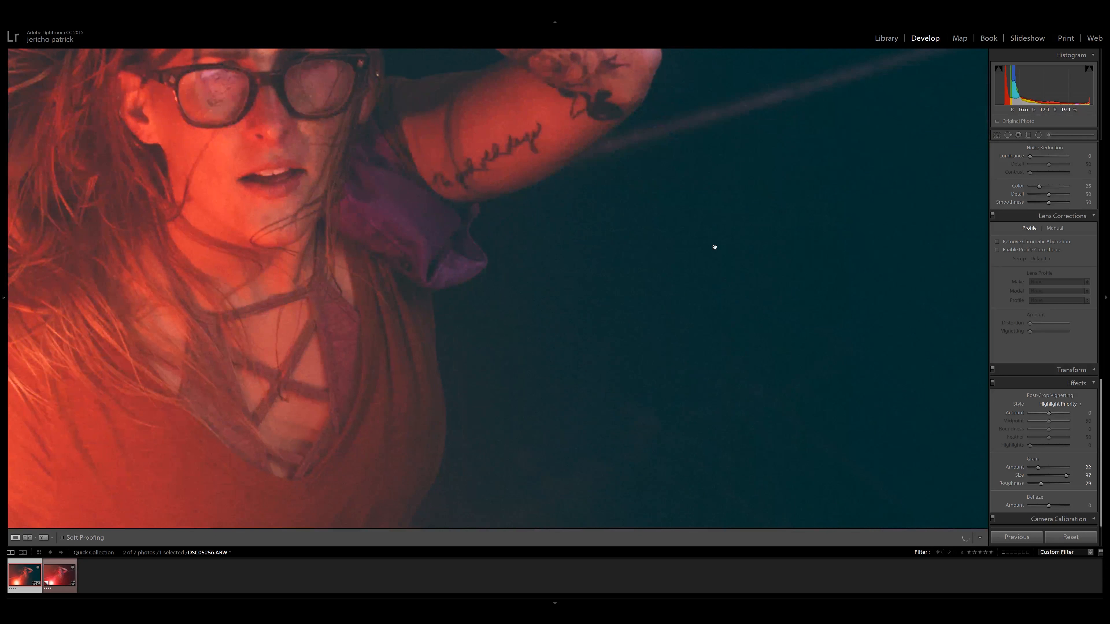
drag(1067, 475, 1037, 475)
click(644, 359)
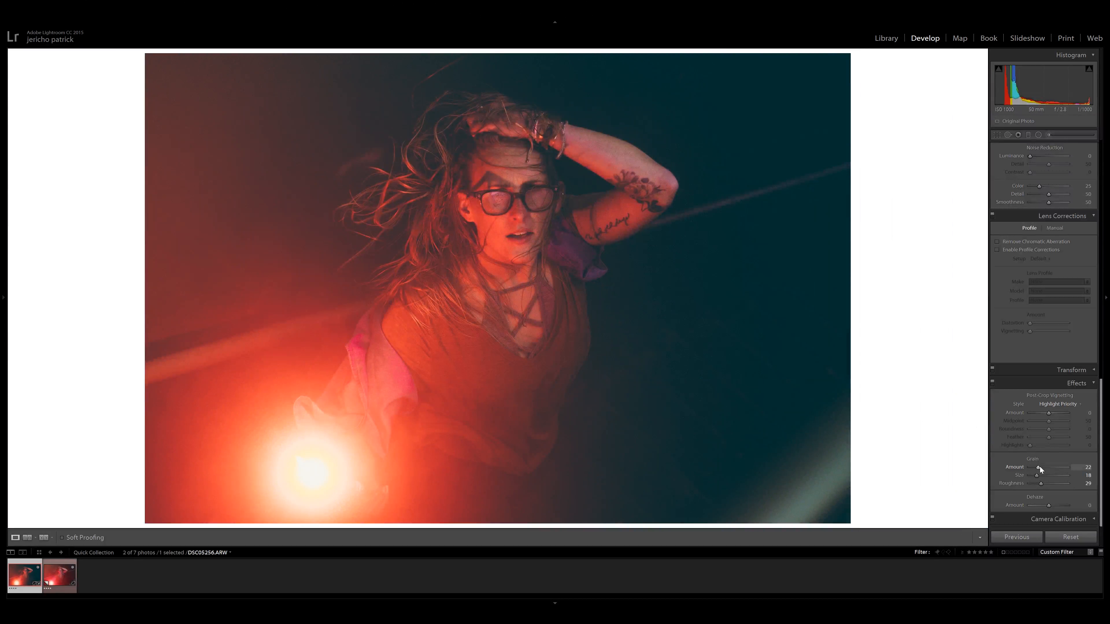
Set the grain to amount 27, size 36 and roughness 38, and compare the photo with the effects off and on.
click(1044, 475)
click(992, 383)
click(992, 383)
click(992, 383)
click(992, 383)
click(992, 384)
click(992, 384)
Examine the grain in the dark teal background up close and in the full photo, with the effects on and off.
click(760, 280)
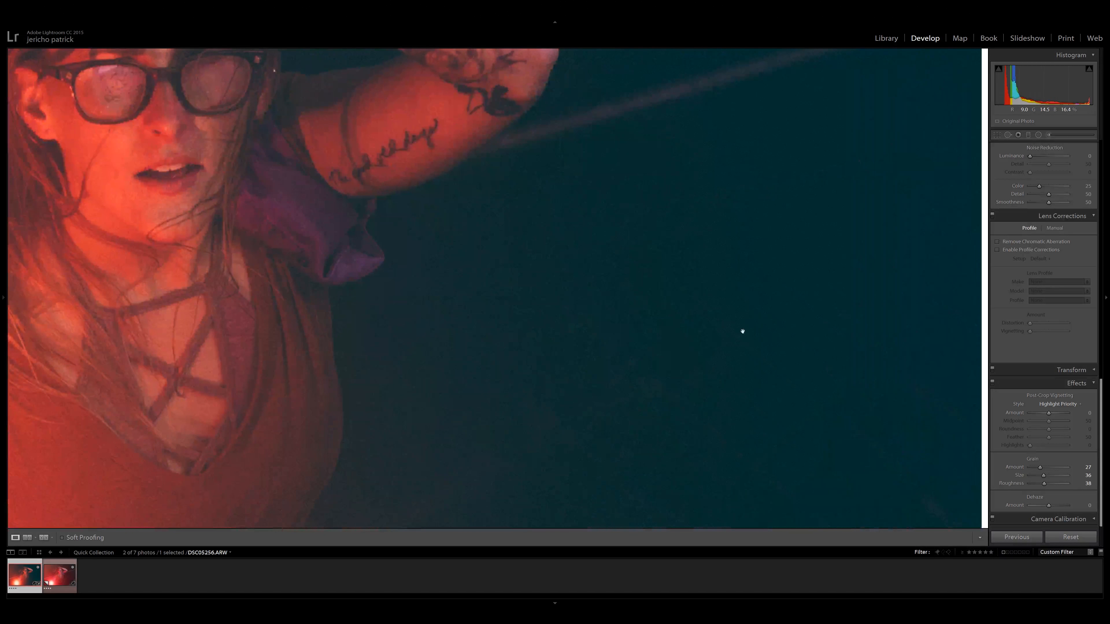
drag(718, 284, 679, 244)
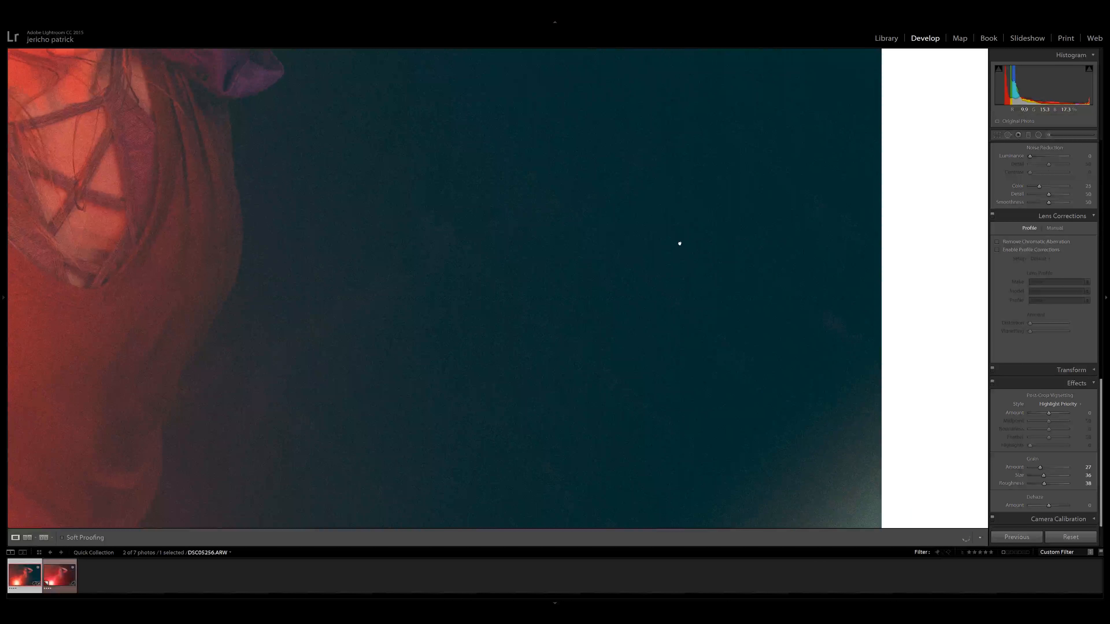
click(541, 321)
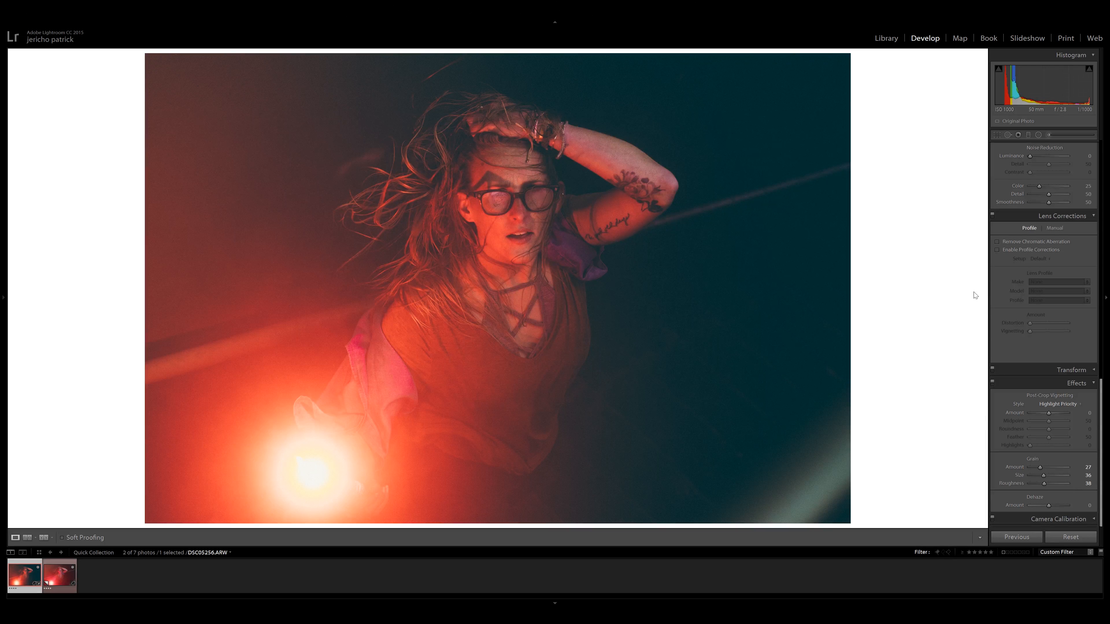
click(992, 383)
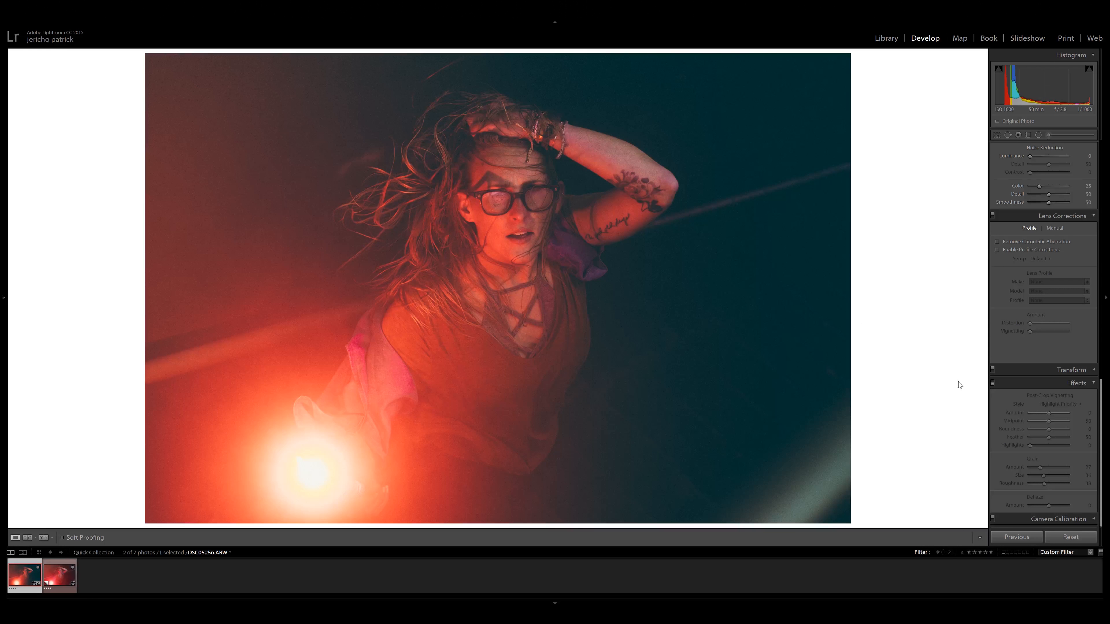
click(727, 300)
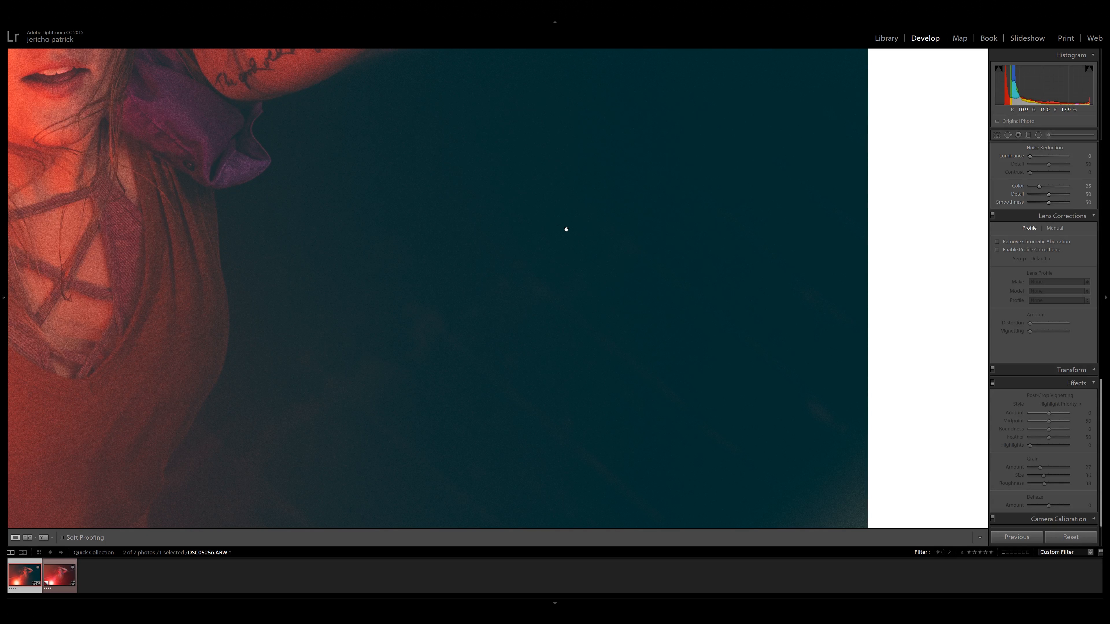
click(566, 229)
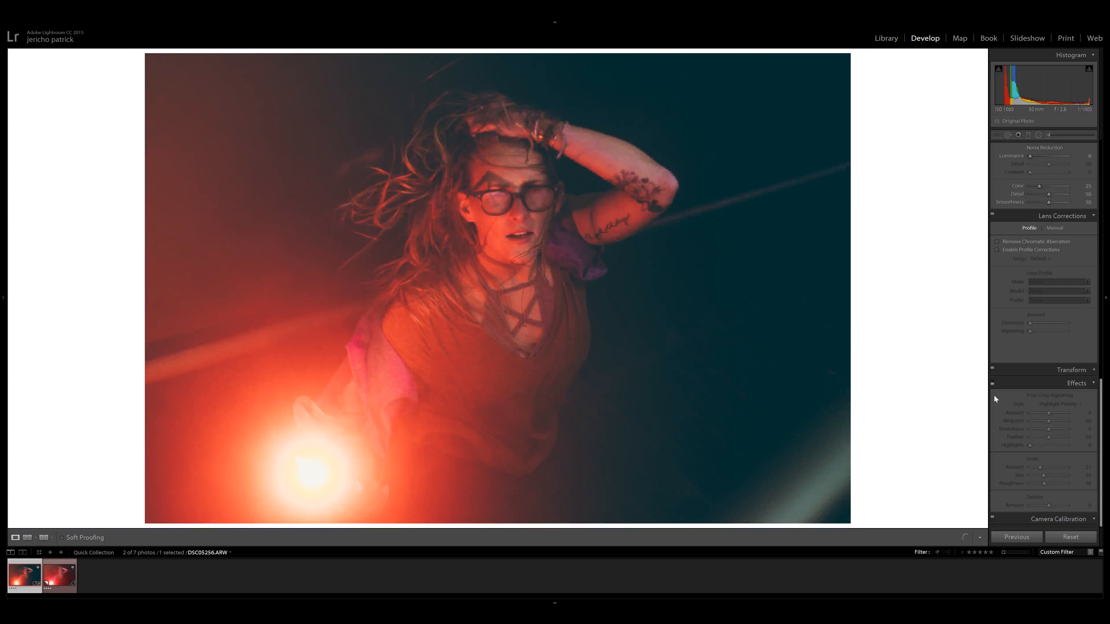
click(993, 383)
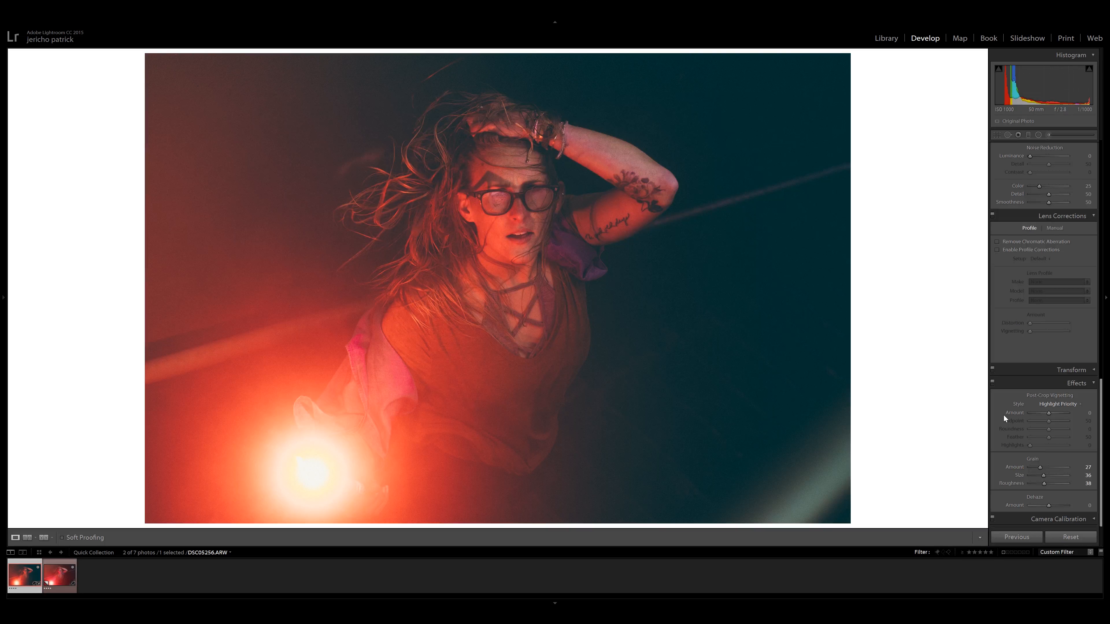
Brighten the face and raised arm with a 1.09-exposure radial filter, and cool the dark side with a graduated filter at temp -43, tint -41, contrast 38.
scroll(1004, 416, up, 15)
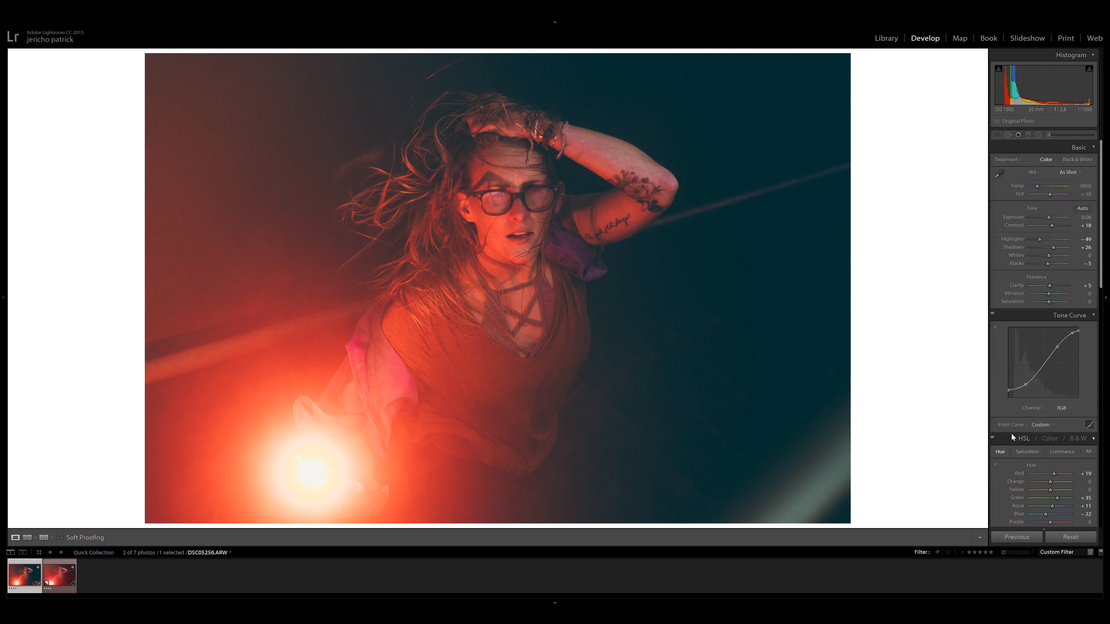
click(1039, 135)
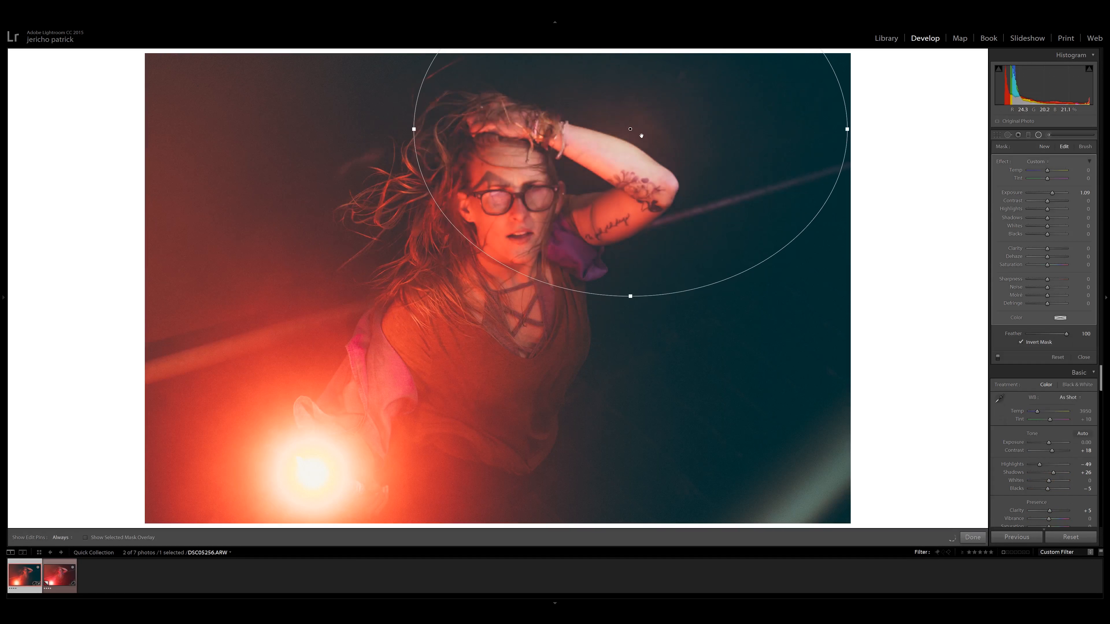
drag(409, 147, 387, 146)
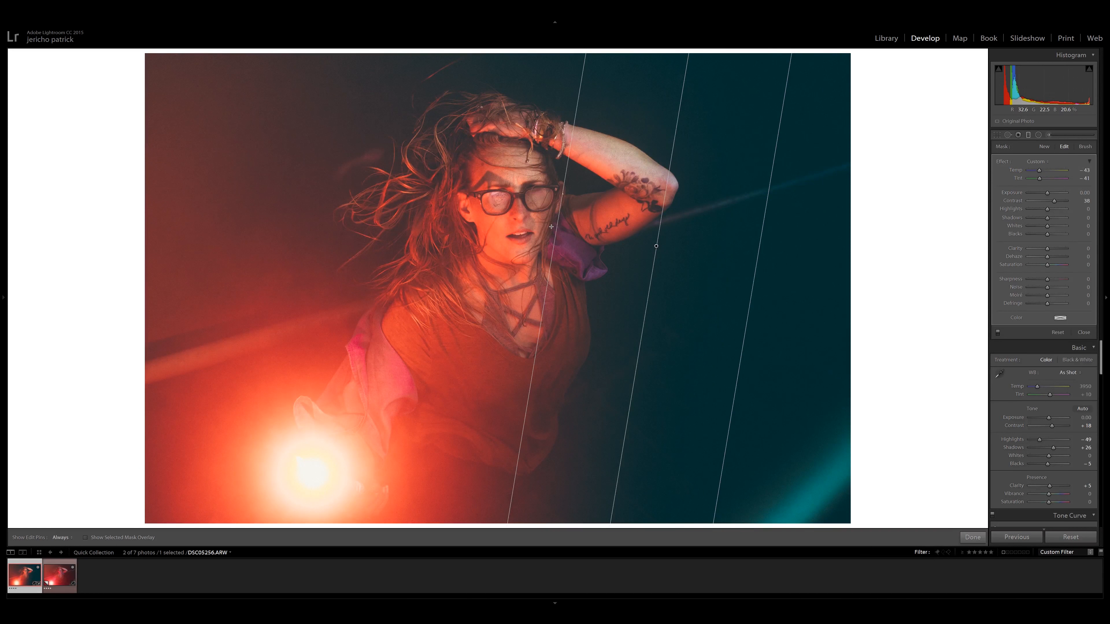
Set the HSL purple saturation to -60 and magenta saturation to -86, and compare the edited photo with the original.
click(974, 539)
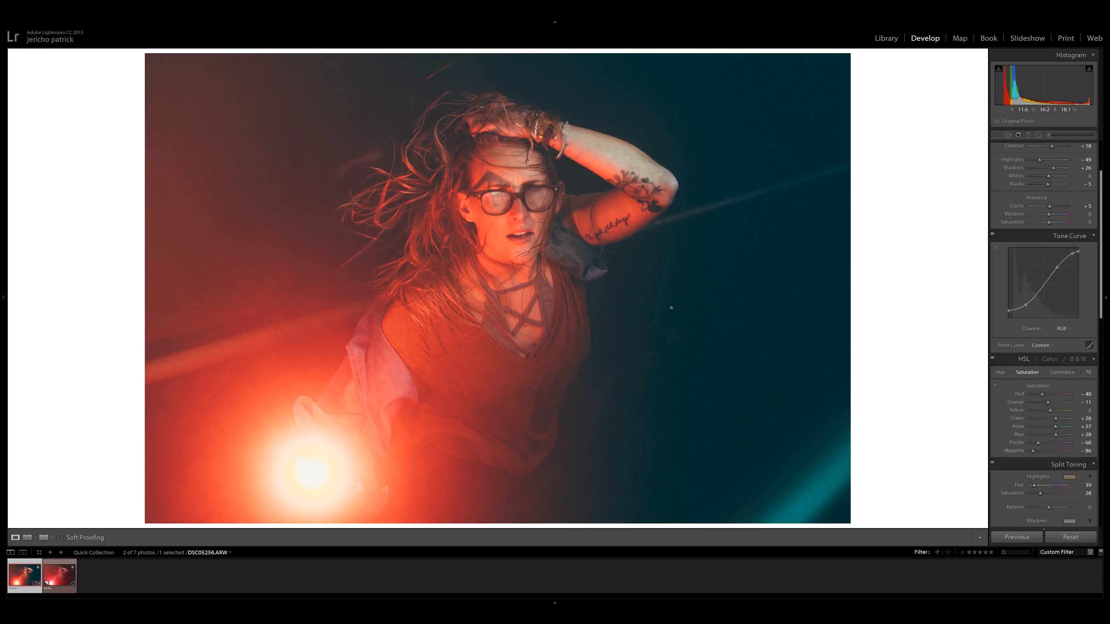
key(backslash)
key(backslash)
key(backslash)
key(backslash)
key(backslash)
key(backslash)
key(backslash)
click(1038, 135)
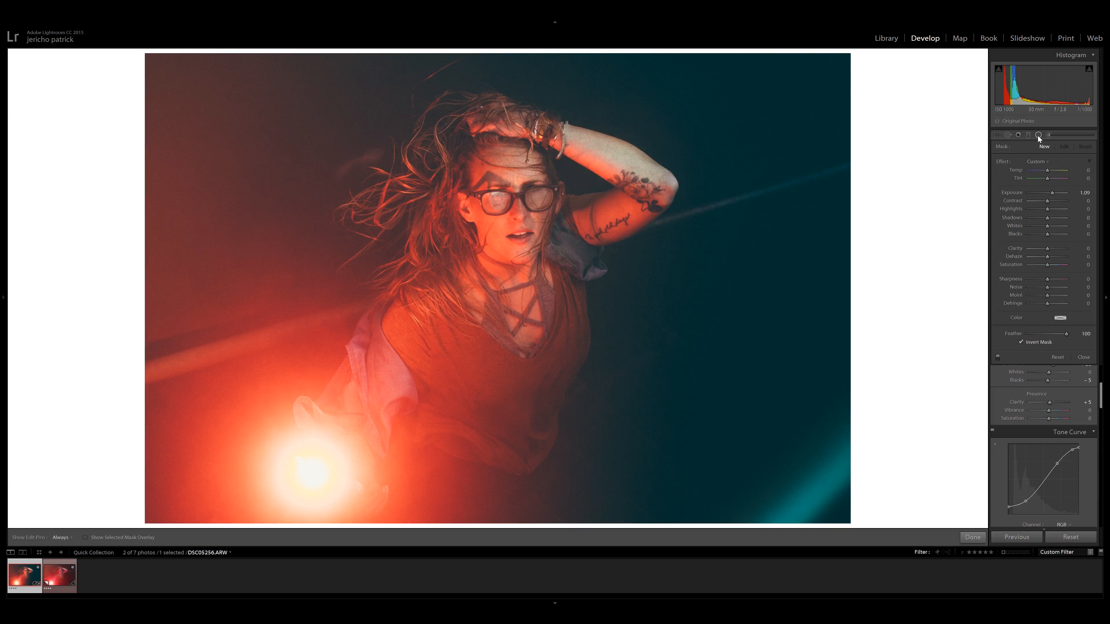
click(1039, 135)
click(1029, 134)
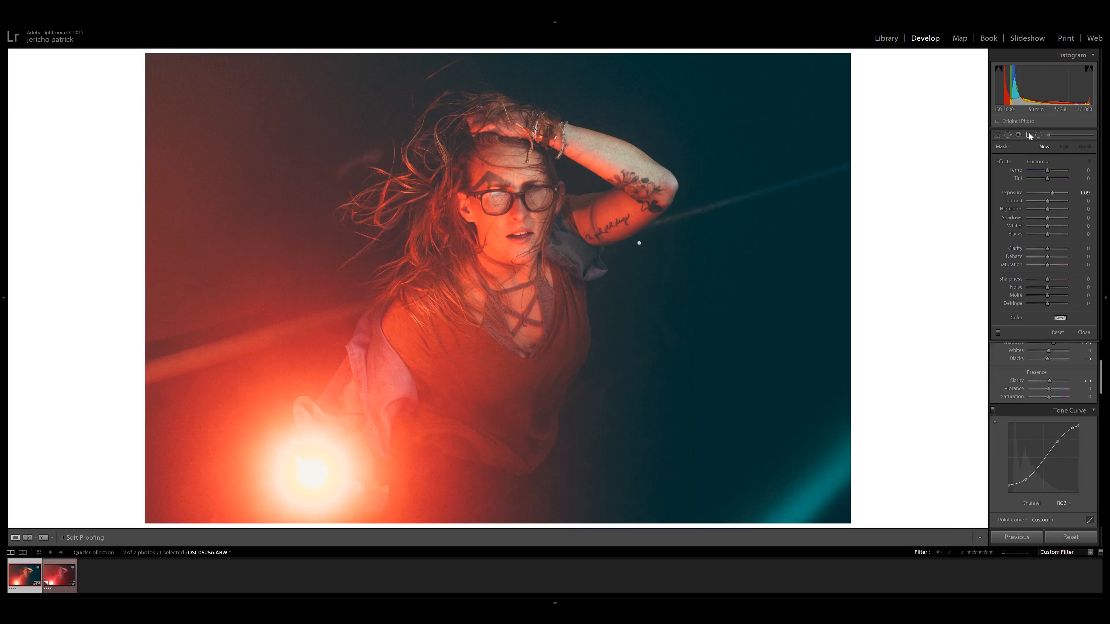
click(1029, 135)
drag(822, 374, 614, 218)
click(626, 313)
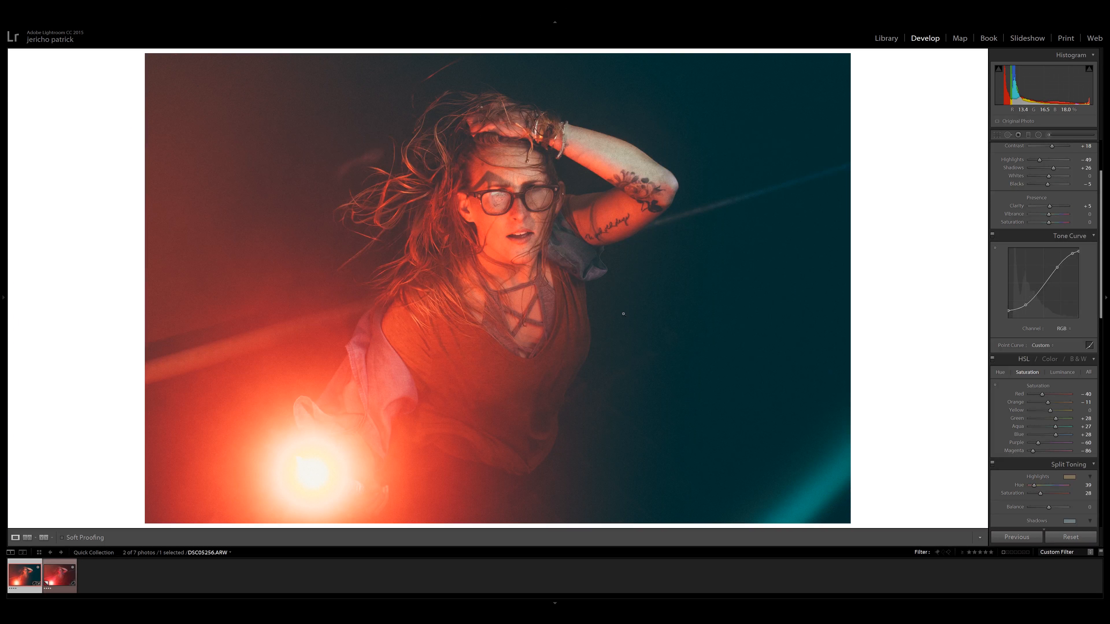